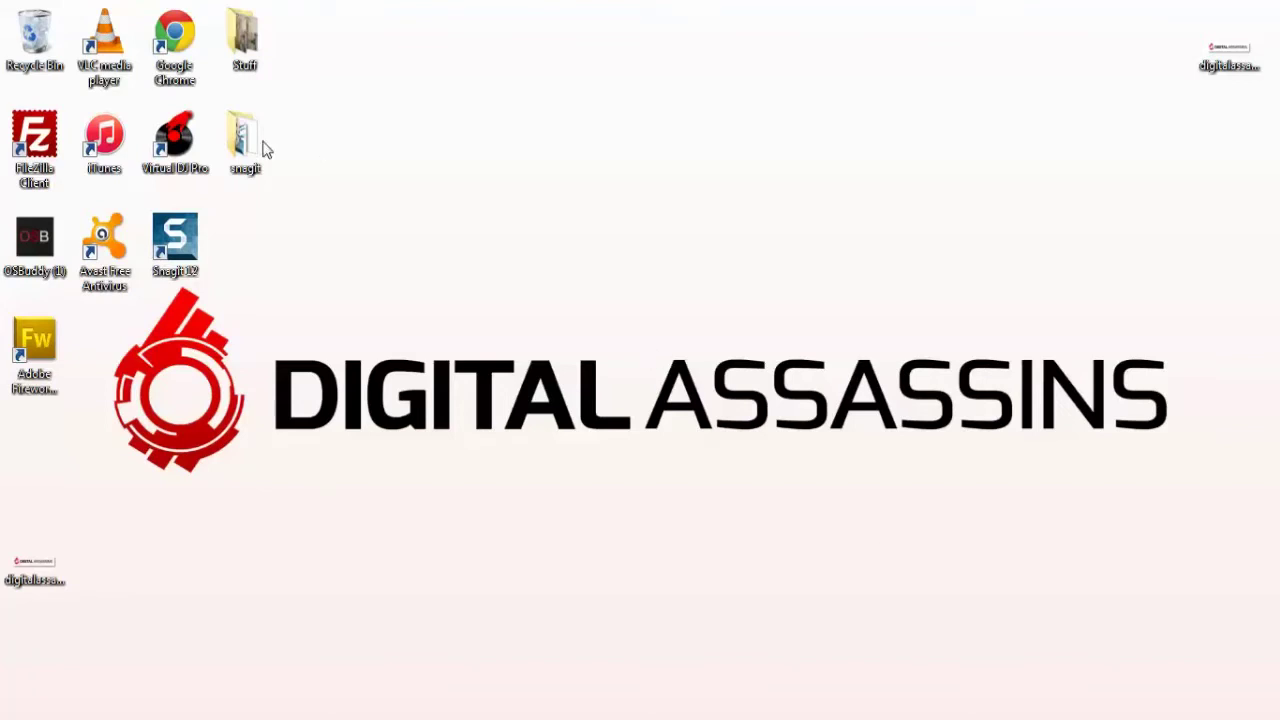
Launch Google Chrome from its desktop shortcut.
{"action": "double_click", "coordinate": [175, 45]}
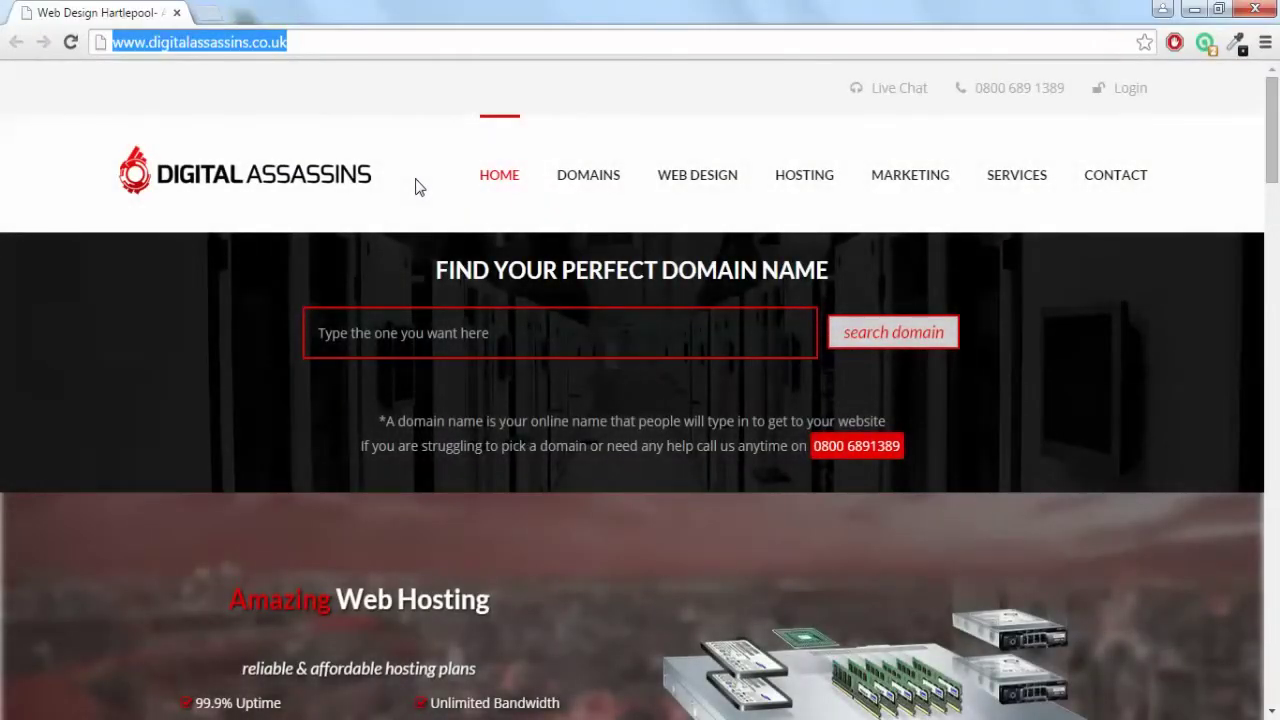
Go to webdesignbarnstaple.com/wordpress/wp-admin to reach the WordPress login page.
{"action": "type", "text": "webdes"}
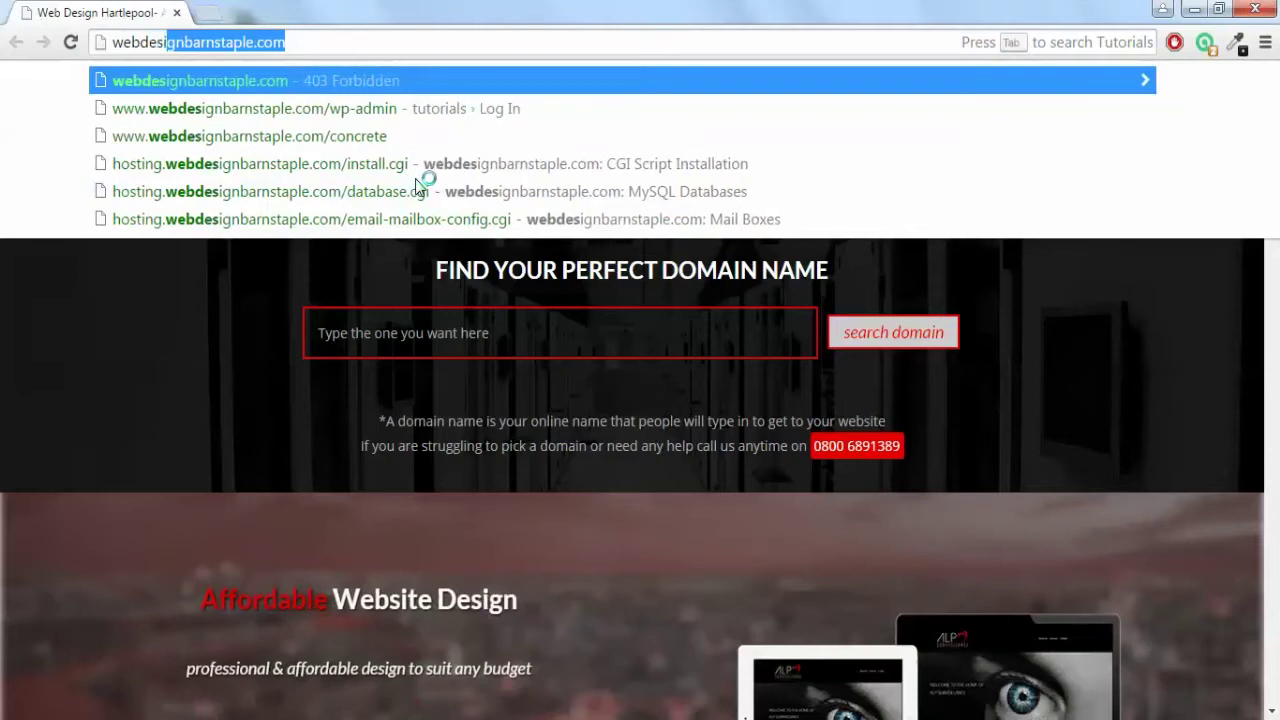
{"action": "type", "text": "ignbarnstaple.c"}
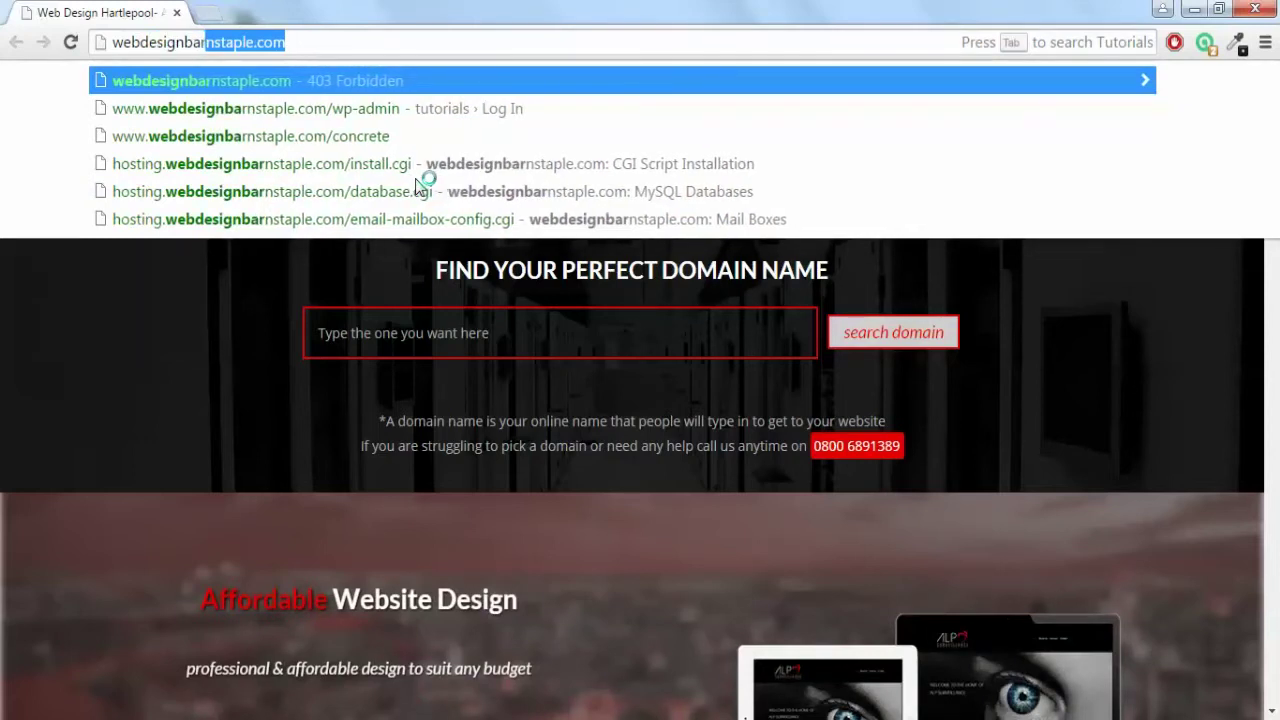
{"action": "type", "text": "om/wordpress/"}
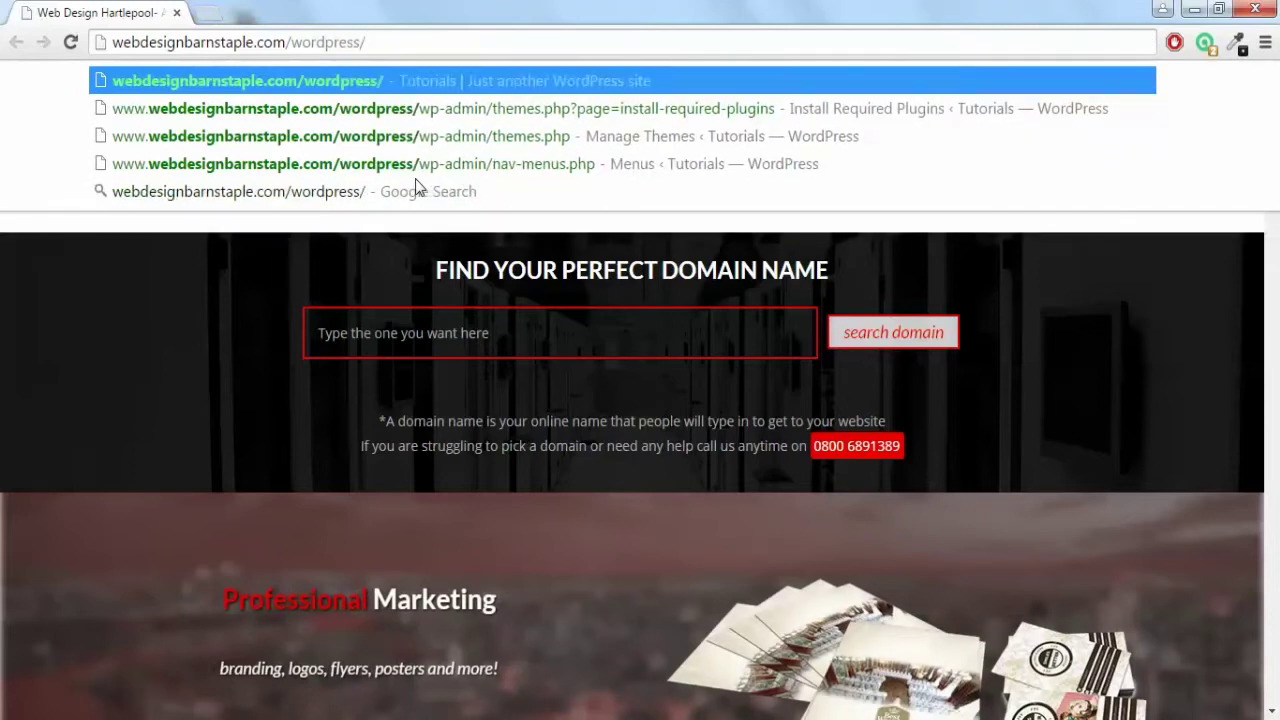
{"action": "type", "text": "wp-admin"}
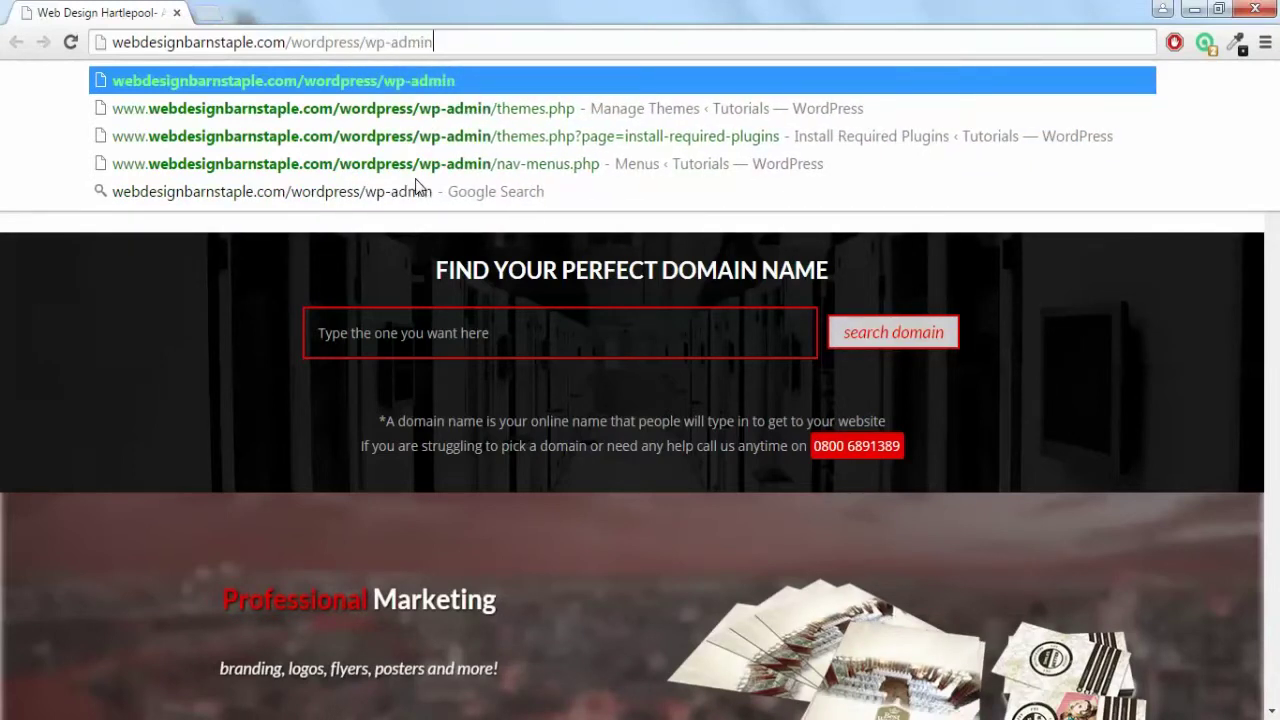
{"action": "key", "text": "Return"}
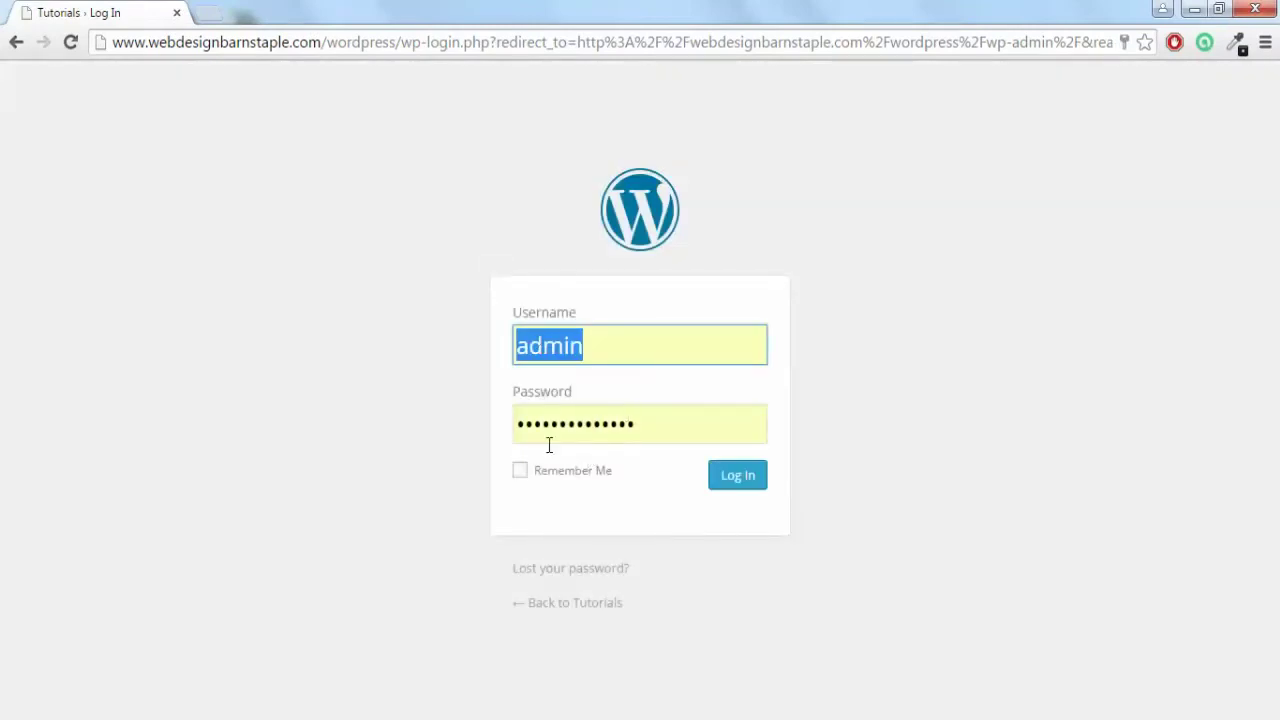
Log in with Remember Me checked, then search Add Plugins for 'contact form 7'.
{"action": "left_click", "coordinate": [521, 472]}
{"action": "left_click", "coordinate": [728, 478]}
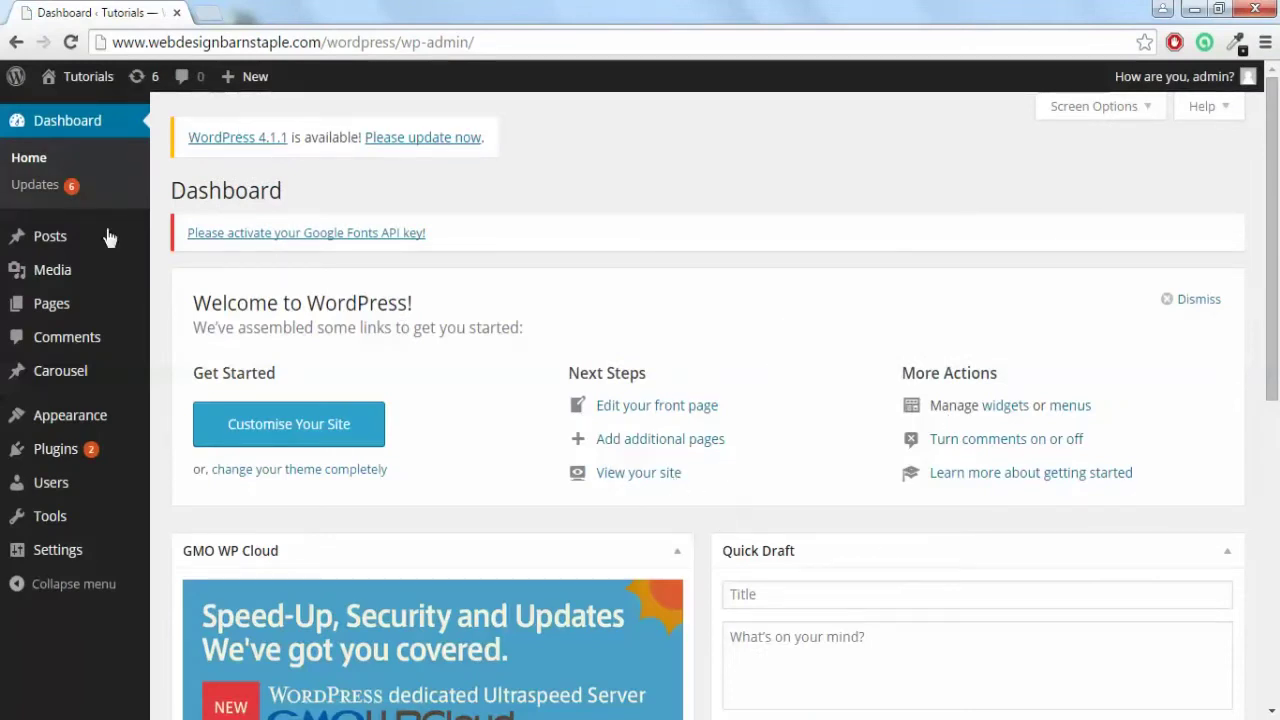
{"action": "mouse_move", "coordinate": [90, 452]}
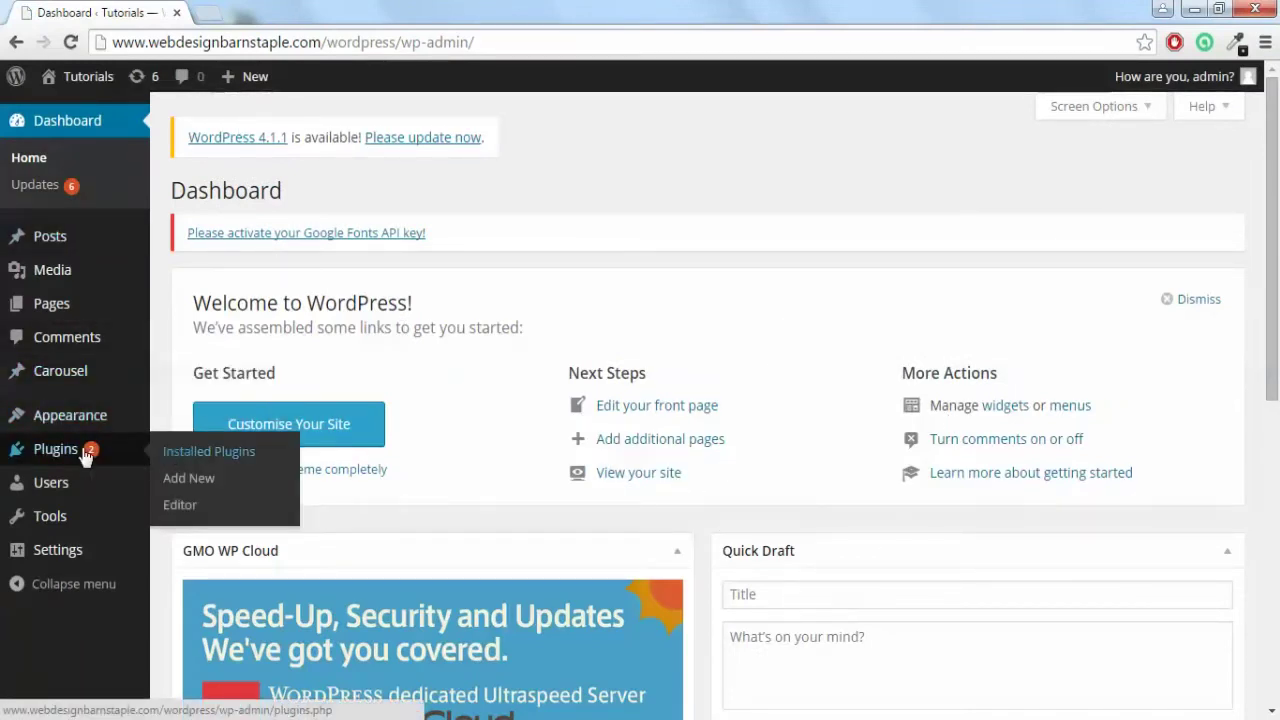
{"action": "left_click", "coordinate": [178, 477]}
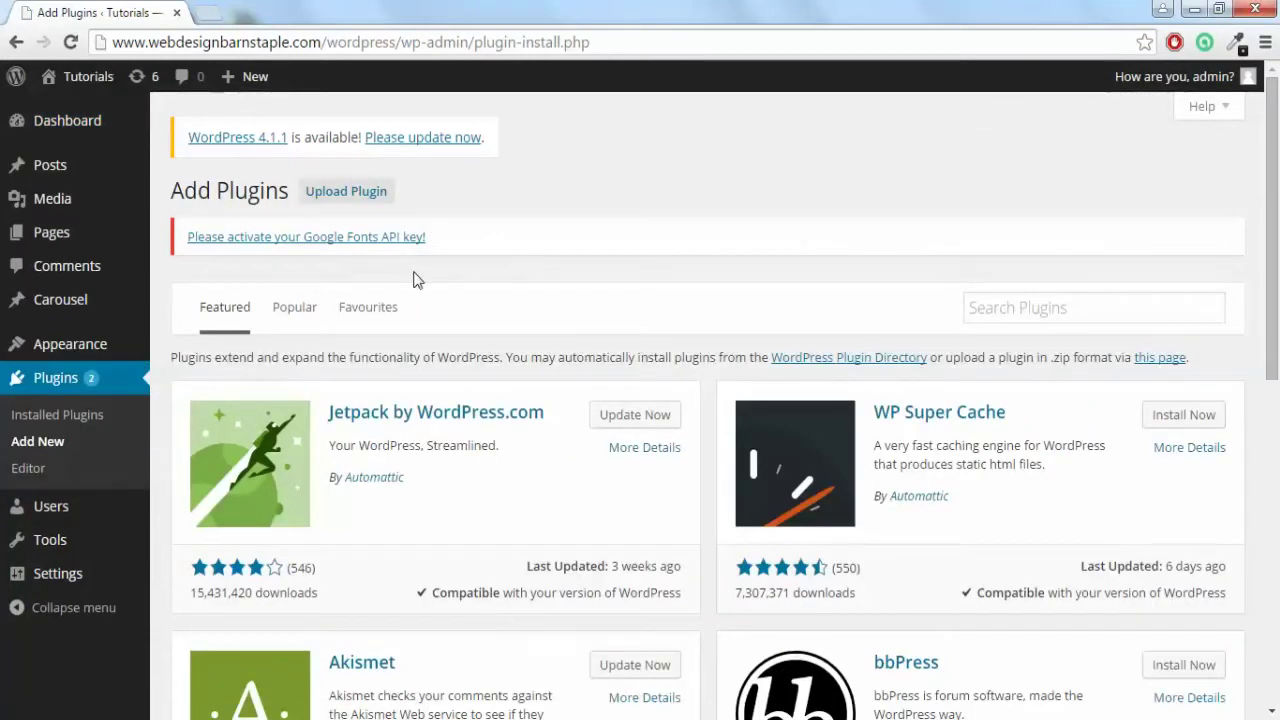
{"action": "left_click", "coordinate": [1050, 316]}
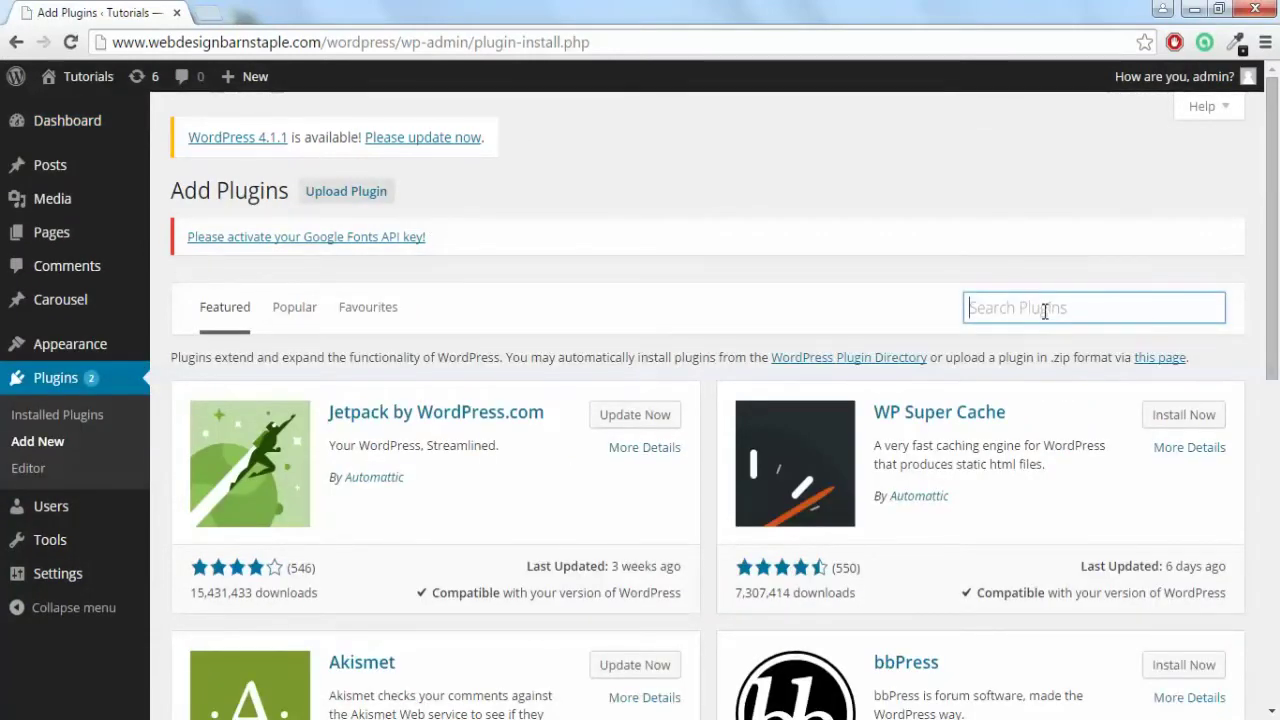
{"action": "type", "text": "contact form"}
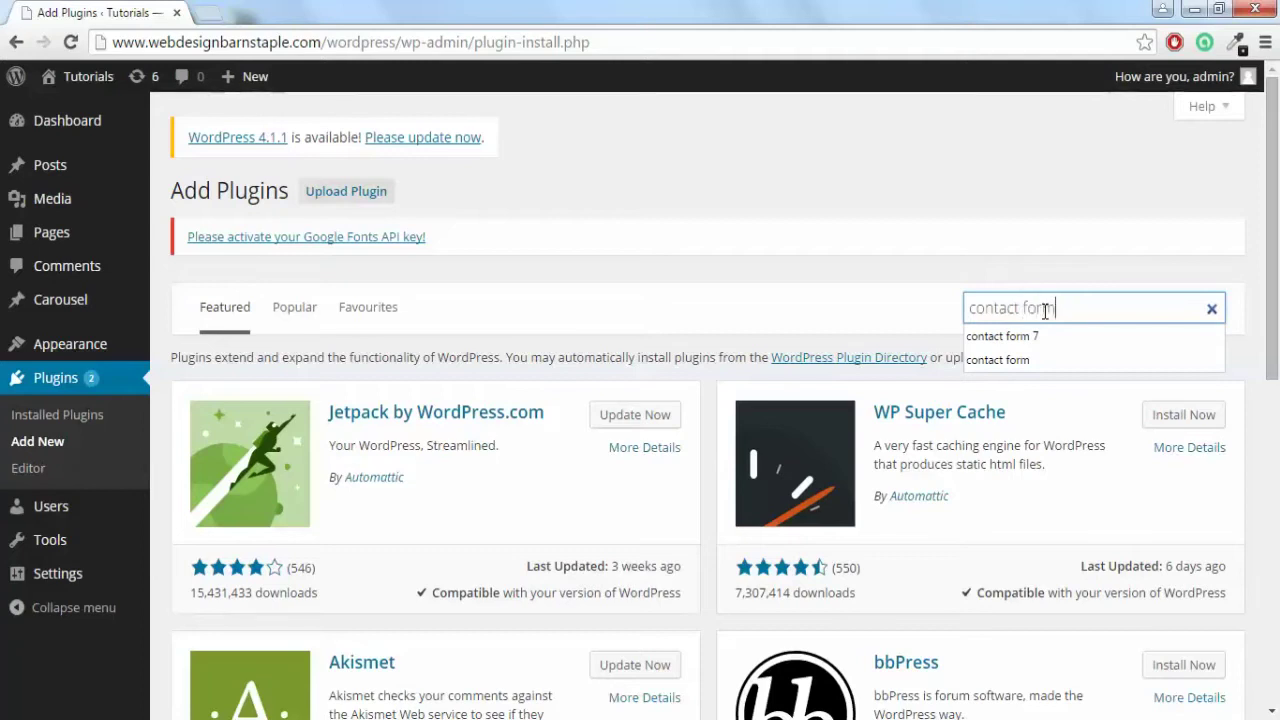
{"action": "type", "text": " 7"}
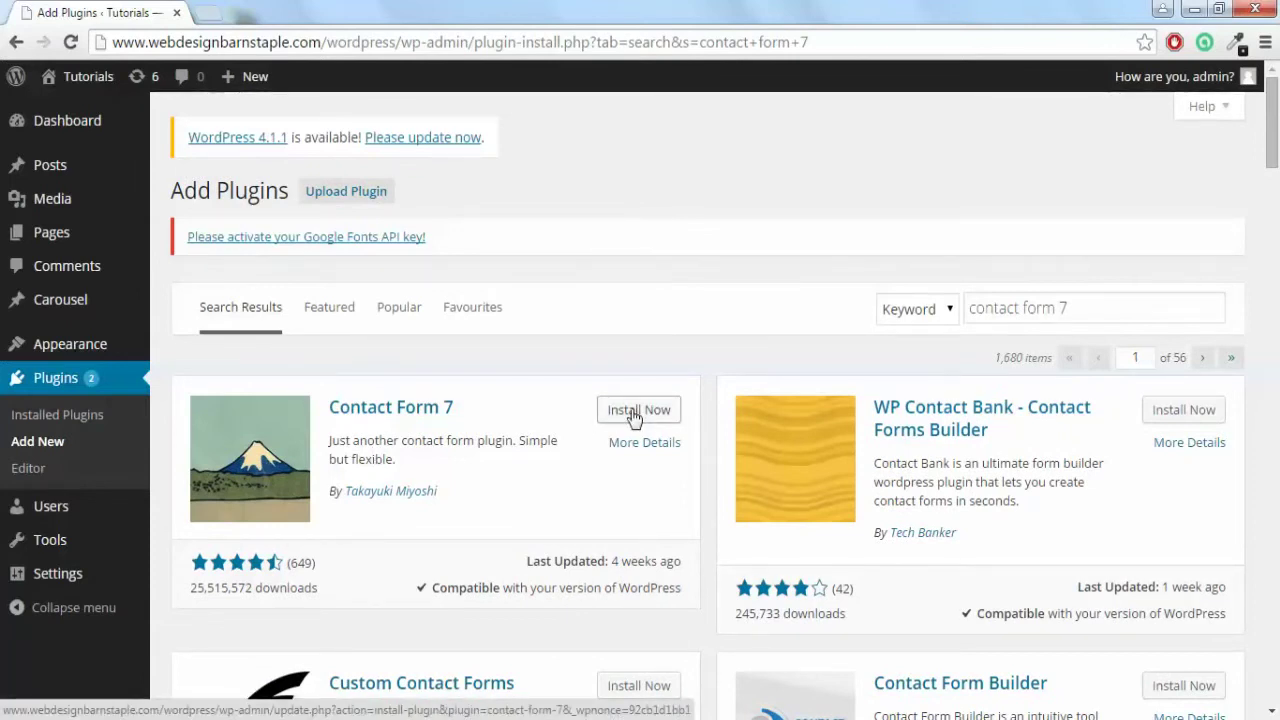
Install Contact Form 7 4.1.1, confirm the install, and activate the plugin.
{"action": "left_click", "coordinate": [634, 412]}
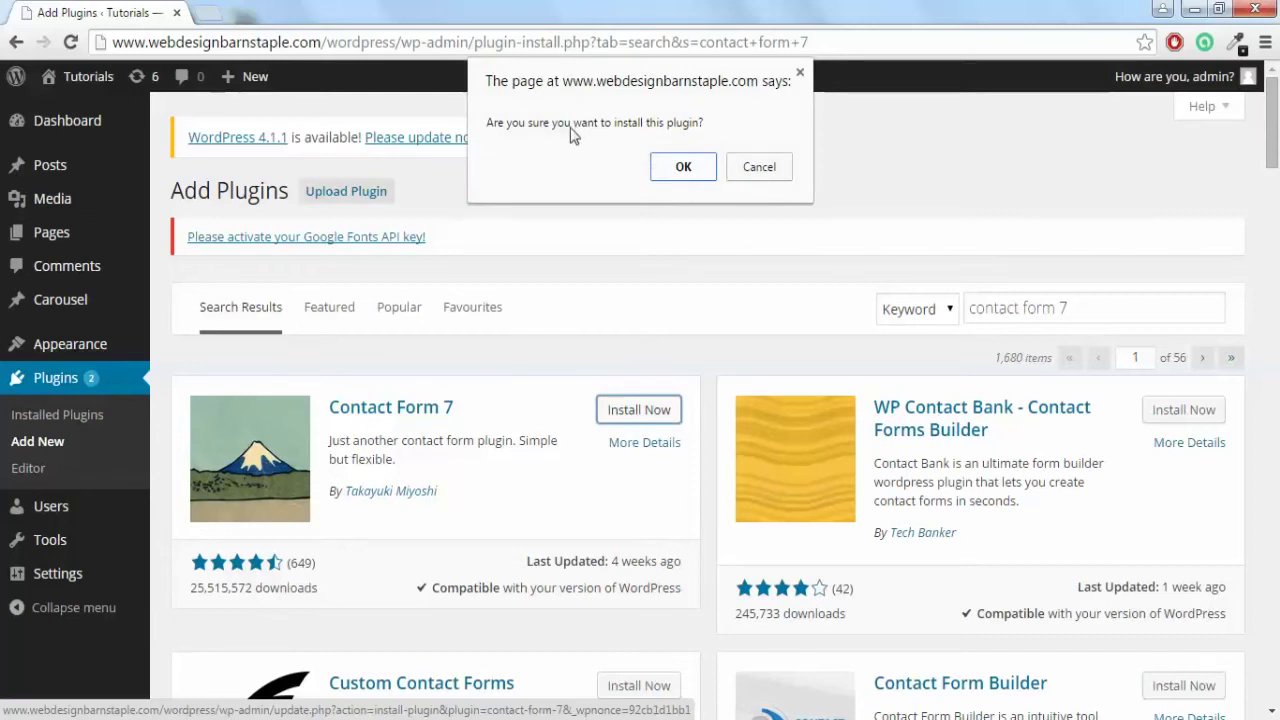
{"action": "left_click", "coordinate": [683, 167]}
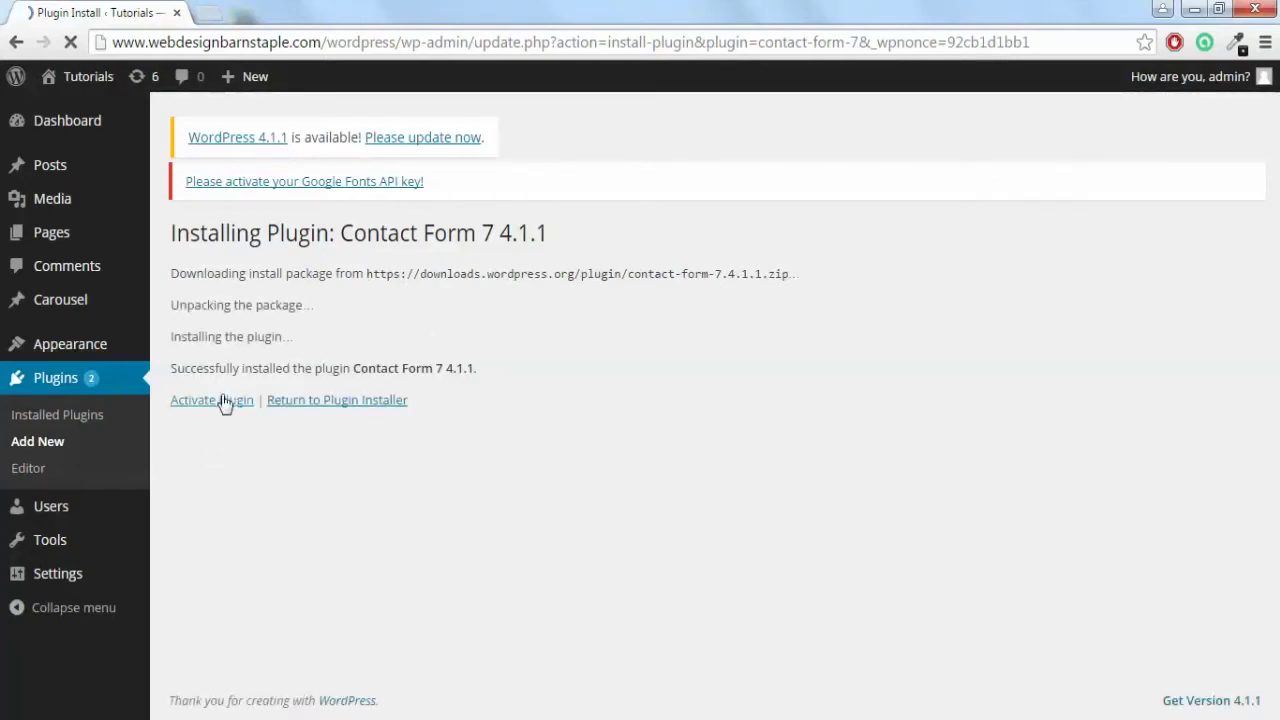
{"action": "left_click", "coordinate": [208, 407]}
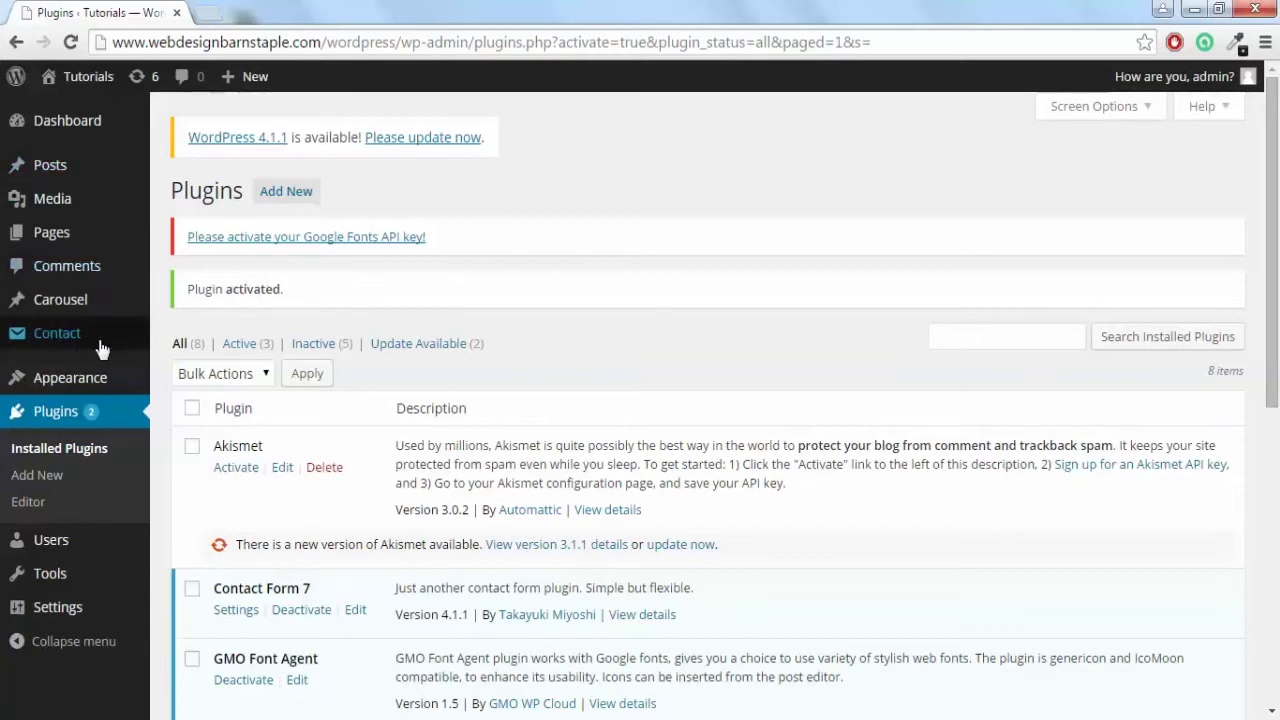
Create a new English contact form and retitle it from Untitled to 'Contact'.
{"action": "mouse_move", "coordinate": [100, 348]}
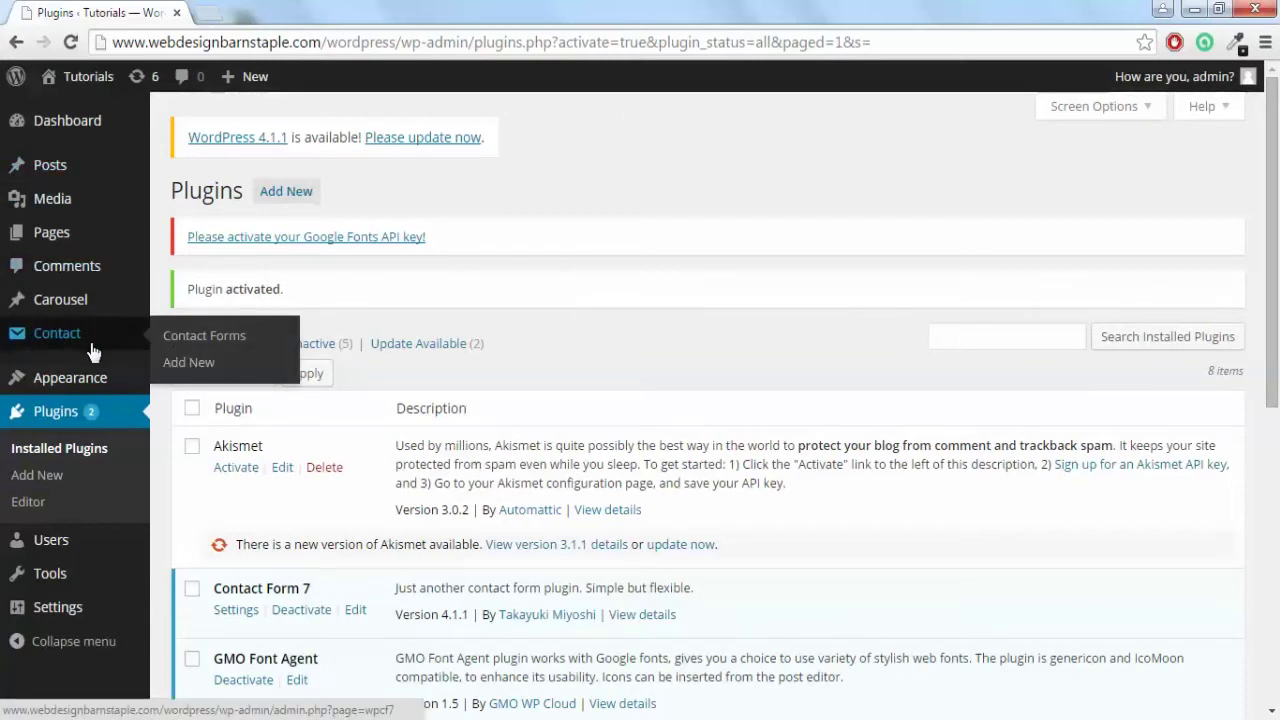
{"action": "left_click", "coordinate": [188, 362]}
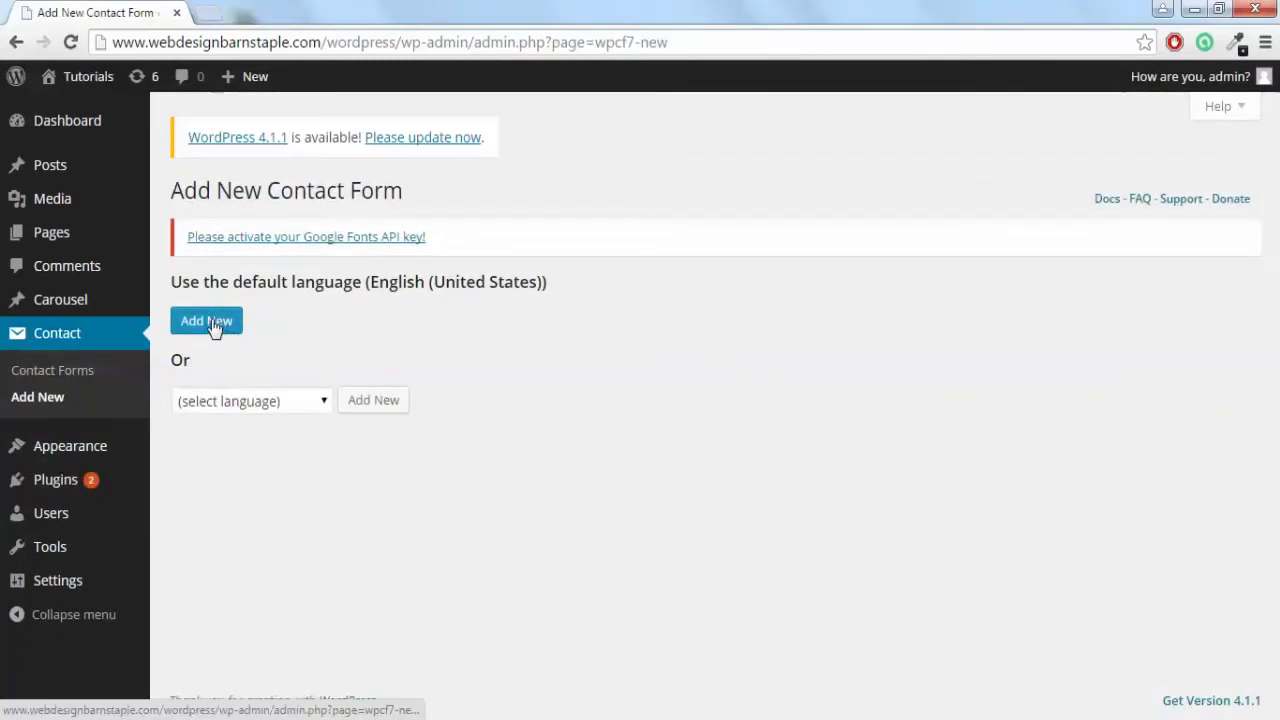
{"action": "left_click", "coordinate": [211, 322]}
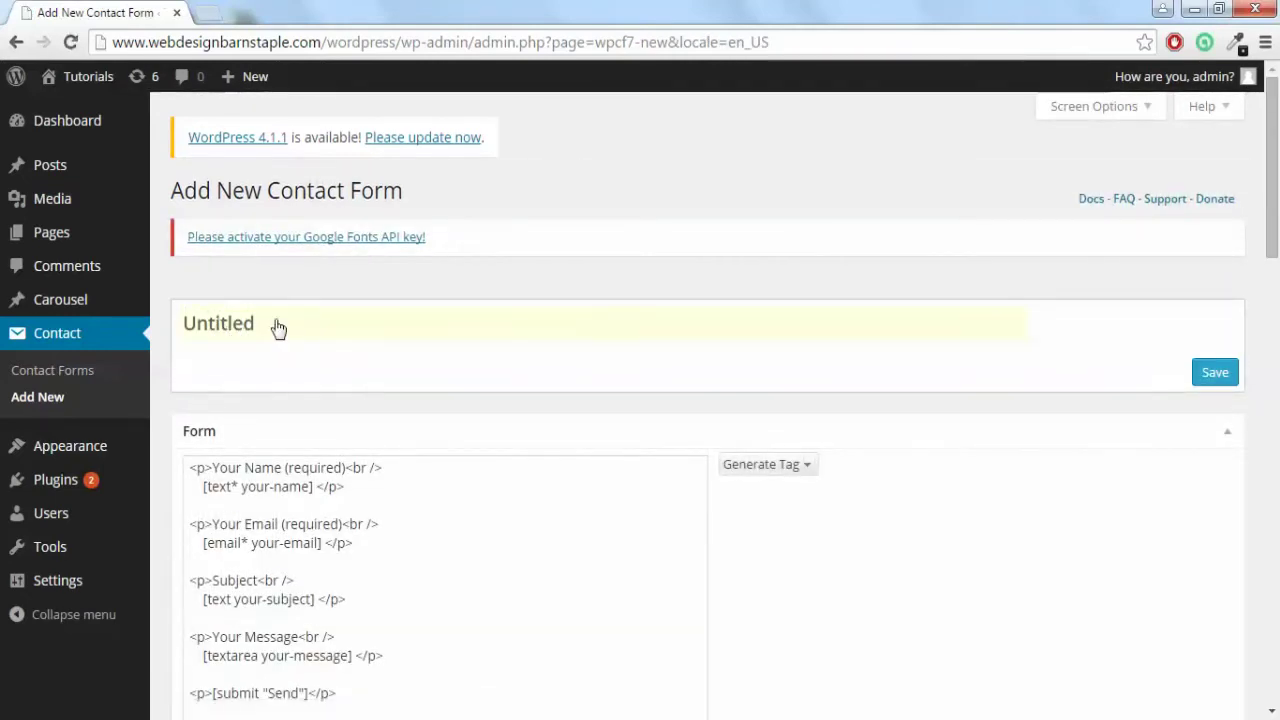
{"action": "double_click", "coordinate": [271, 321]}
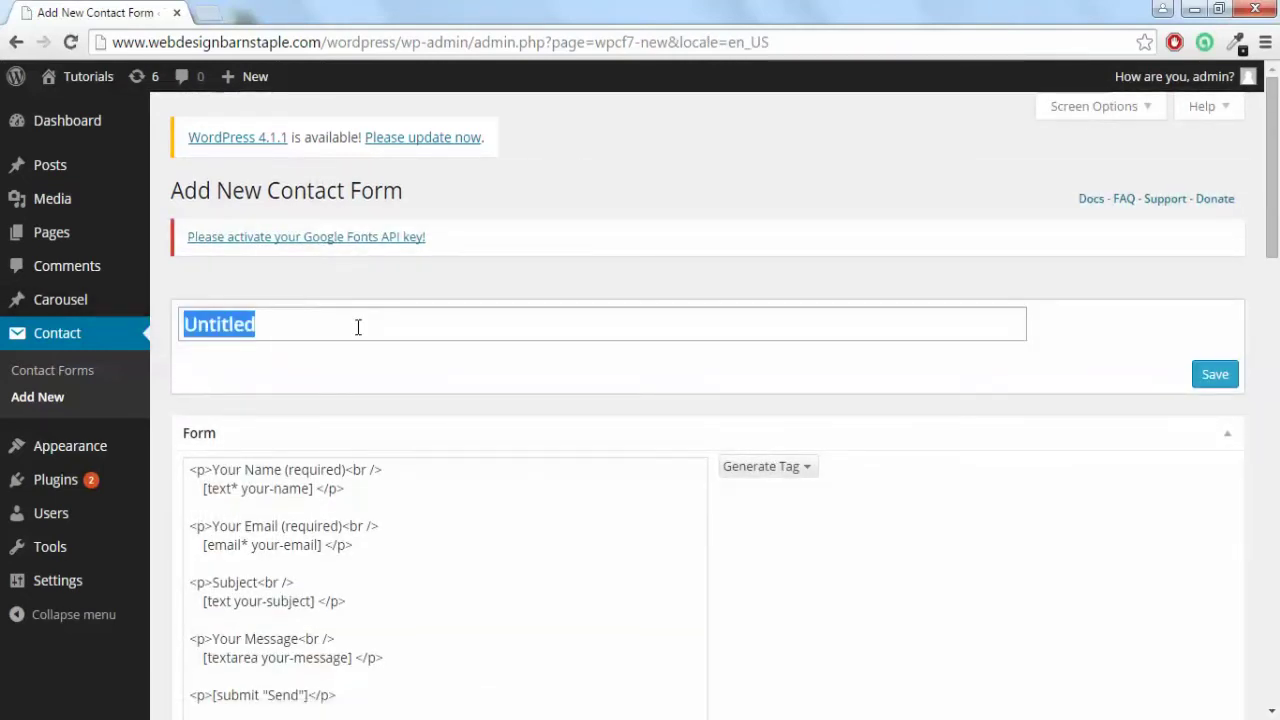
{"action": "type", "text": "Contact"}
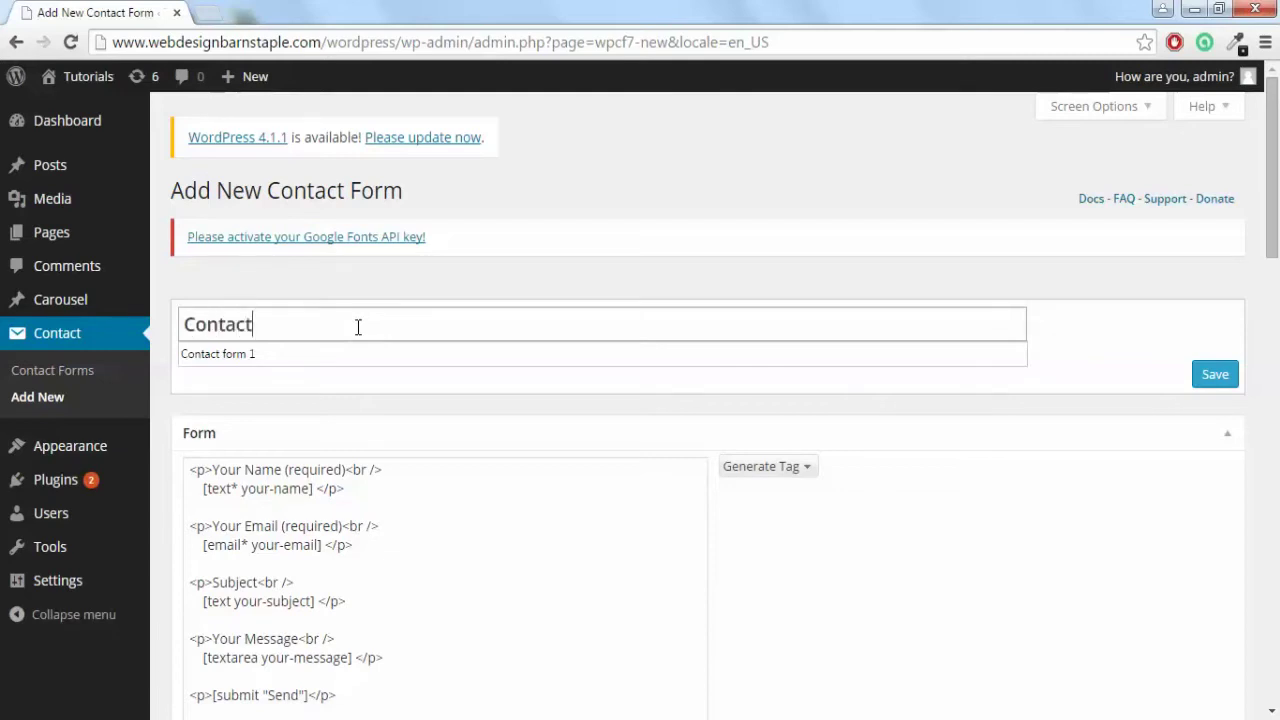
{"action": "left_click", "coordinate": [401, 413]}
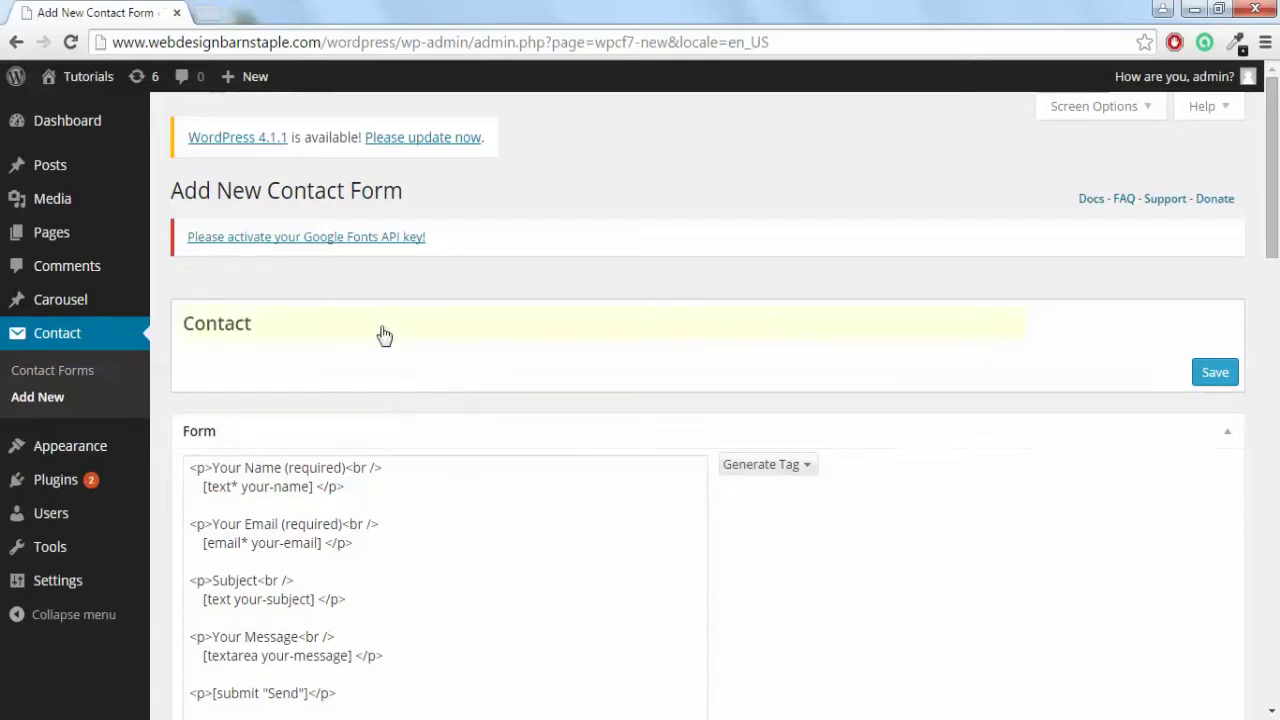
{"action": "scroll", "coordinate": [1050, 266], "scroll_direction": "down", "scroll_amount": 1}
Save the form and select its shortcode [contact-form-7 id="10" title="Contact"].
{"action": "left_click", "coordinate": [1210, 280]}
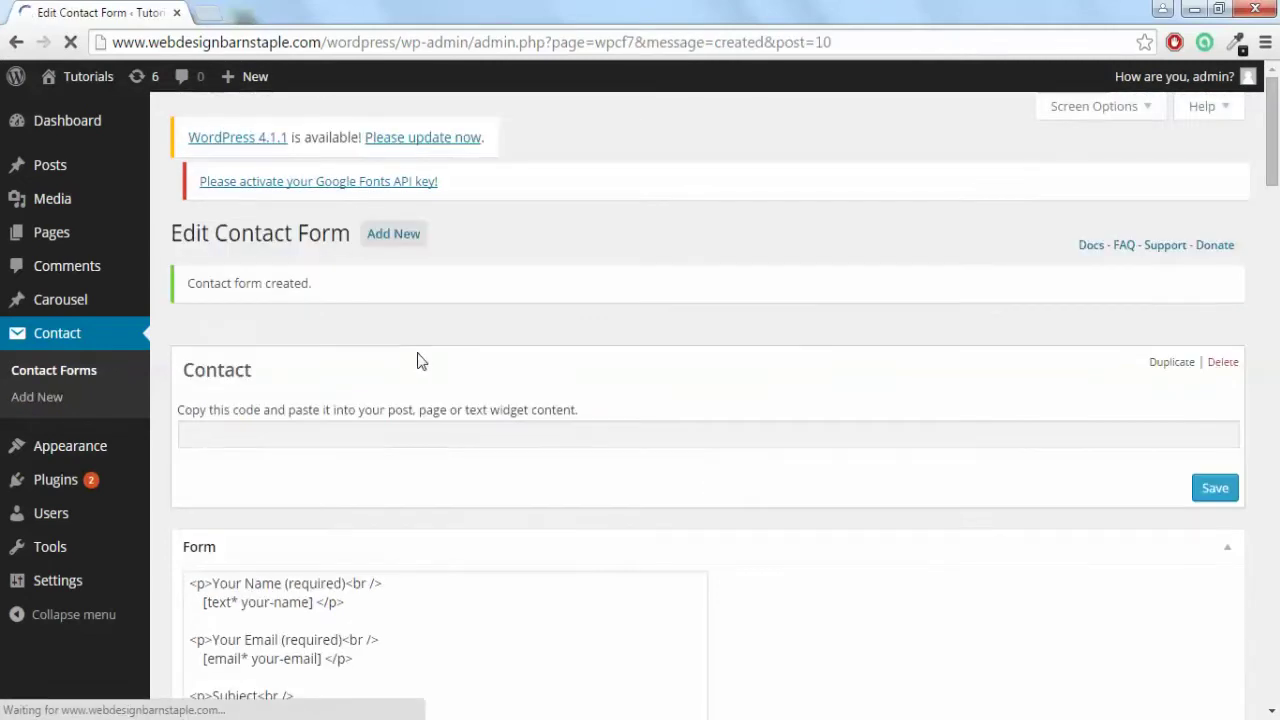
{"action": "scroll", "coordinate": [363, 419], "scroll_direction": "down", "scroll_amount": 1}
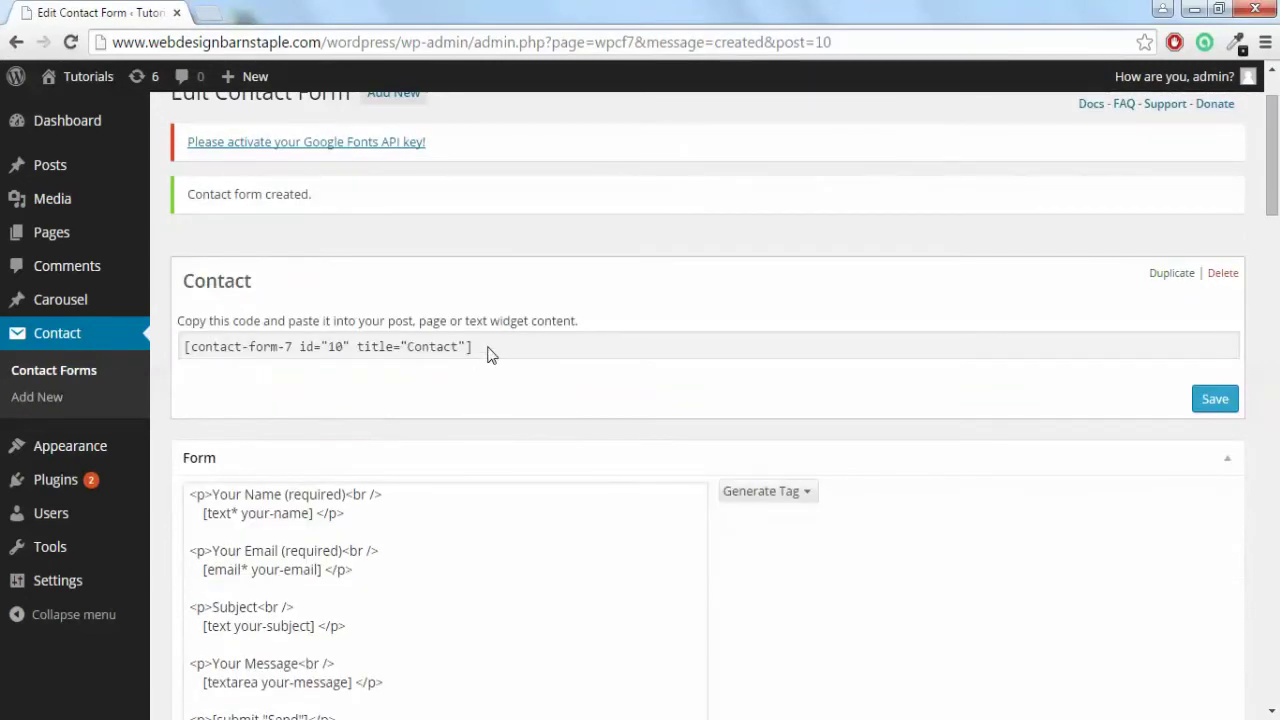
{"action": "left_click", "coordinate": [491, 352]}
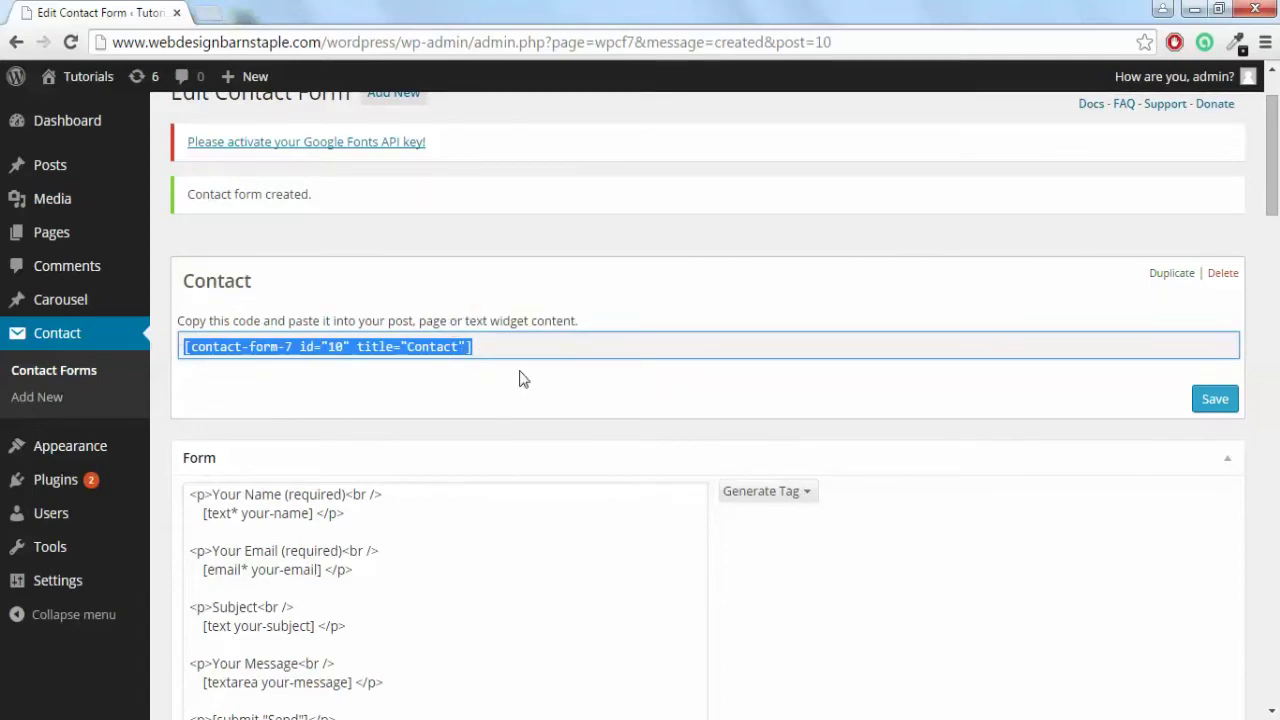
{"action": "scroll", "coordinate": [530, 390], "scroll_direction": "down", "scroll_amount": 3}
Review the Your Name and Your Email labels in the form markup.
{"action": "left_click", "coordinate": [568, 420]}
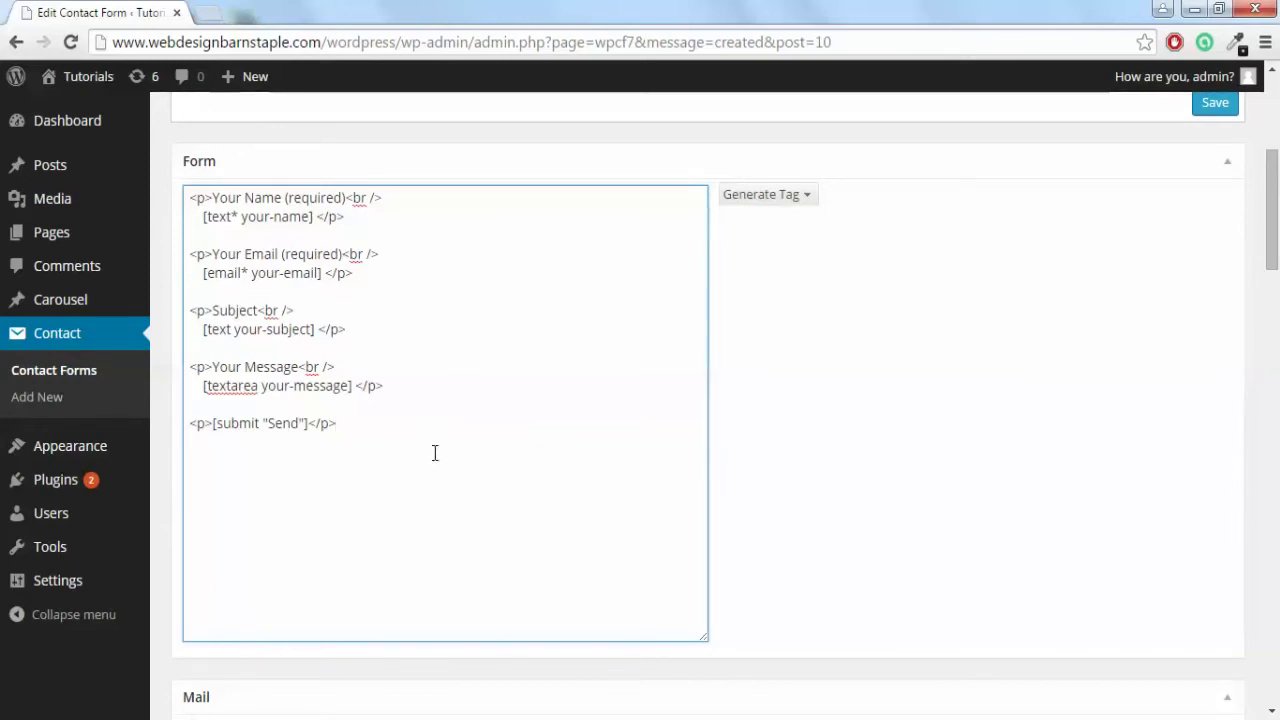
{"action": "left_click_drag", "start_coordinate": [212, 197], "coordinate": [283, 197]}
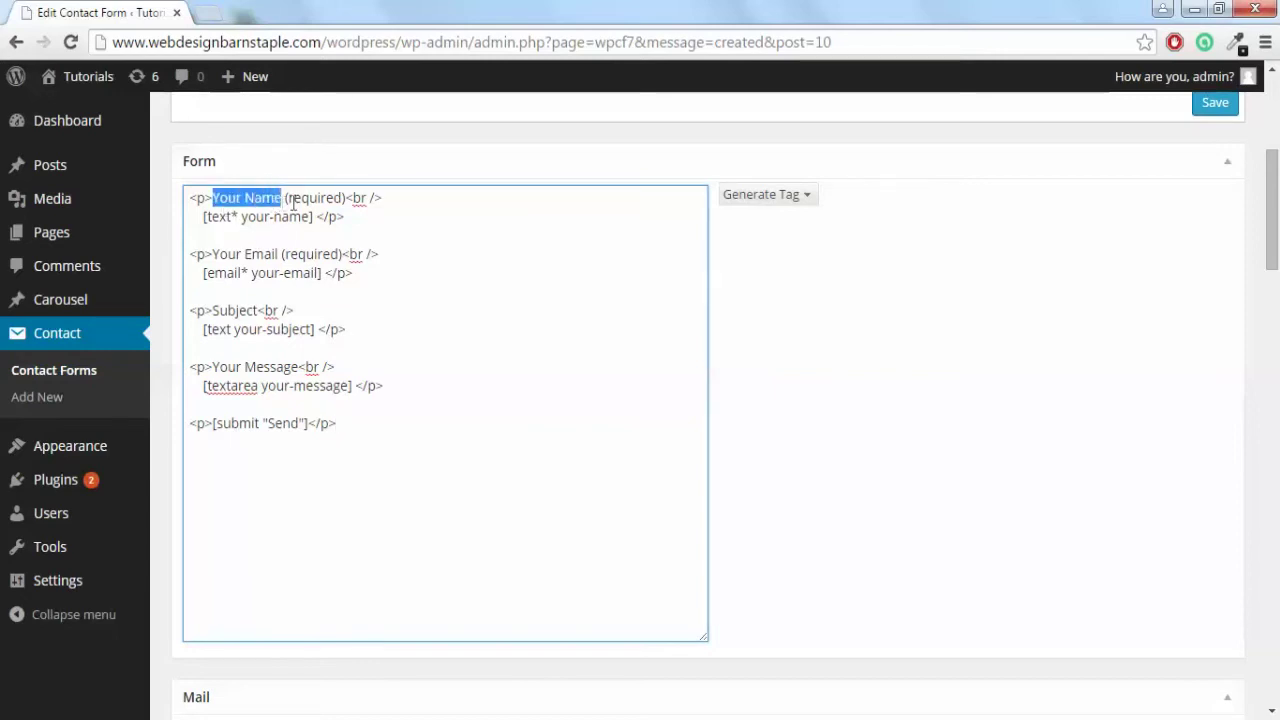
{"action": "left_click", "coordinate": [345, 240]}
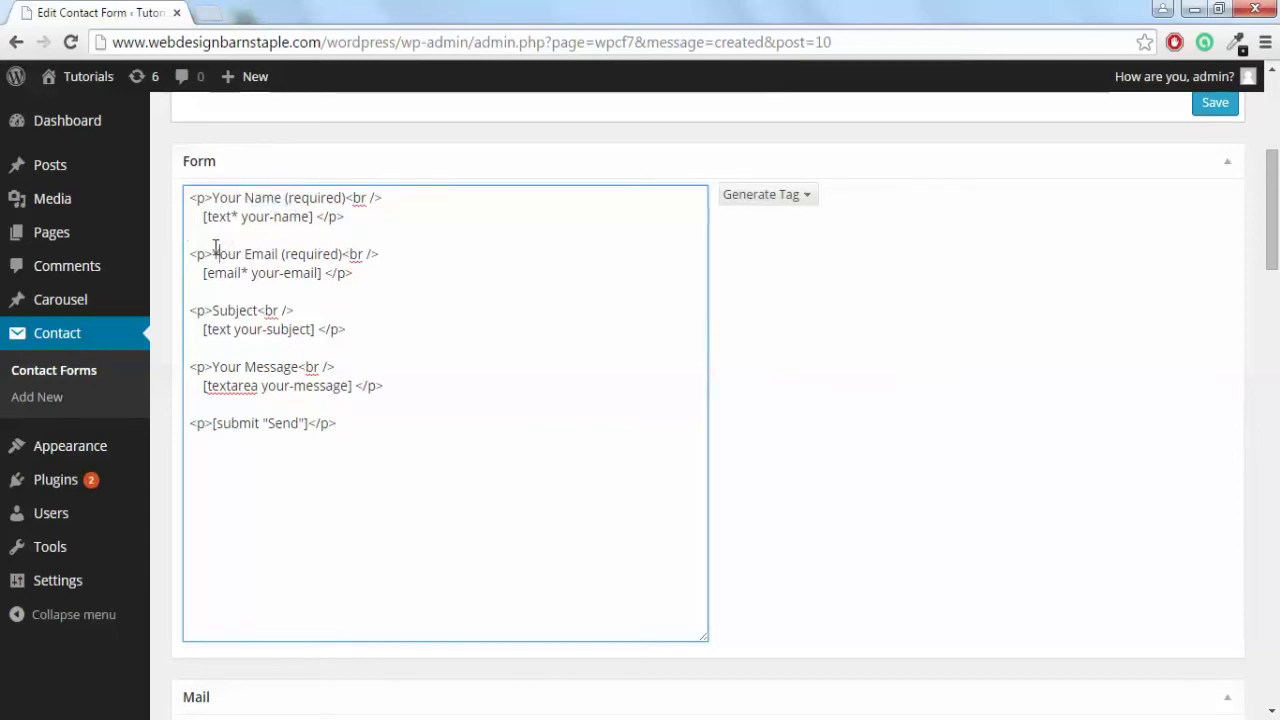
{"action": "left_click_drag", "start_coordinate": [215, 250], "coordinate": [276, 253]}
{"action": "left_click", "coordinate": [283, 253]}
Check the Mail section's recipient e-mail address, leaving it unchanged.
{"action": "scroll", "coordinate": [412, 412], "scroll_direction": "down", "scroll_amount": 7}
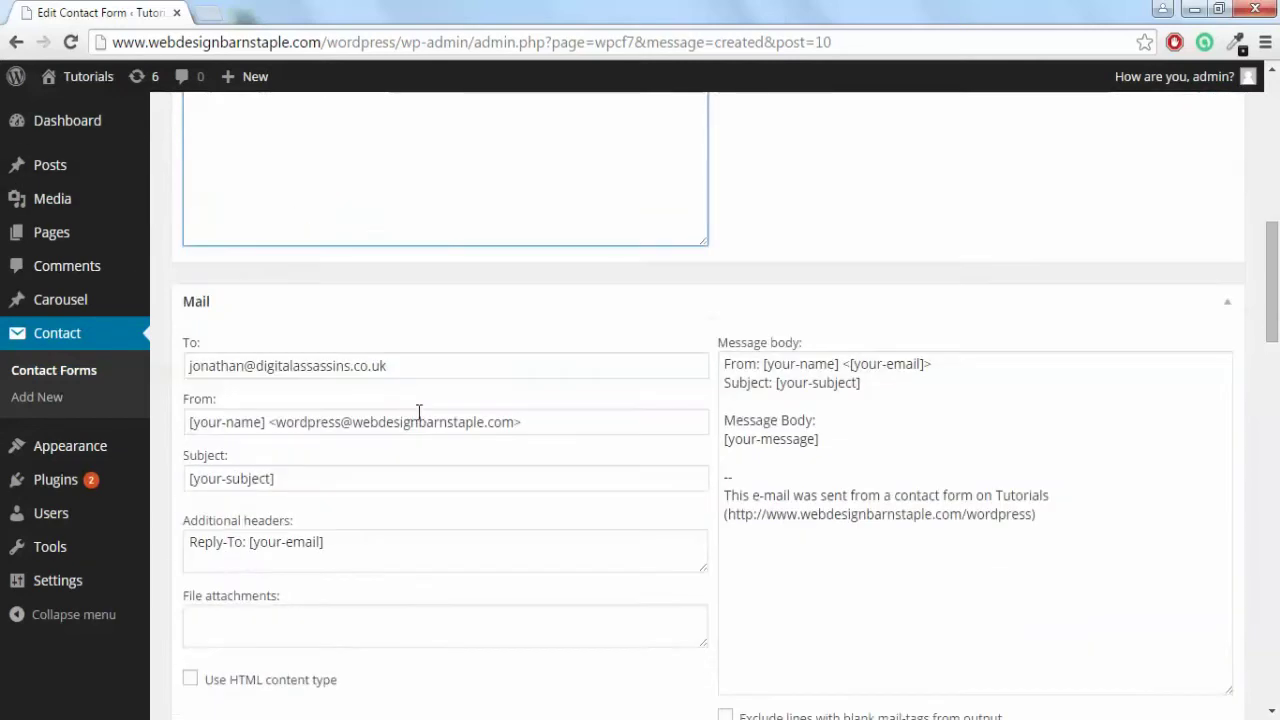
{"action": "scroll", "coordinate": [443, 409], "scroll_direction": "up", "scroll_amount": 2}
{"action": "left_click_drag", "start_coordinate": [435, 260], "coordinate": [175, 250]}
{"action": "left_click", "coordinate": [335, 270]}
{"action": "left_click_drag", "start_coordinate": [398, 268], "coordinate": [186, 268]}
{"action": "left_click", "coordinate": [380, 246]}
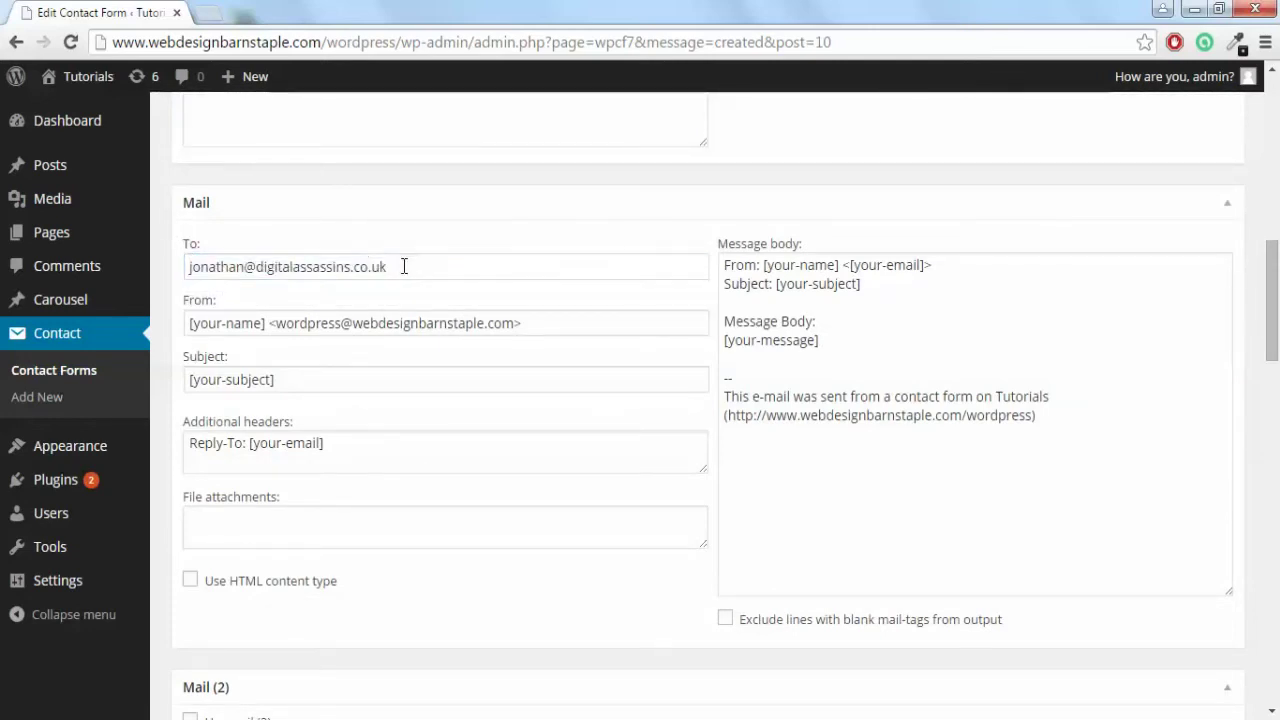
{"action": "left_click", "coordinate": [413, 268]}
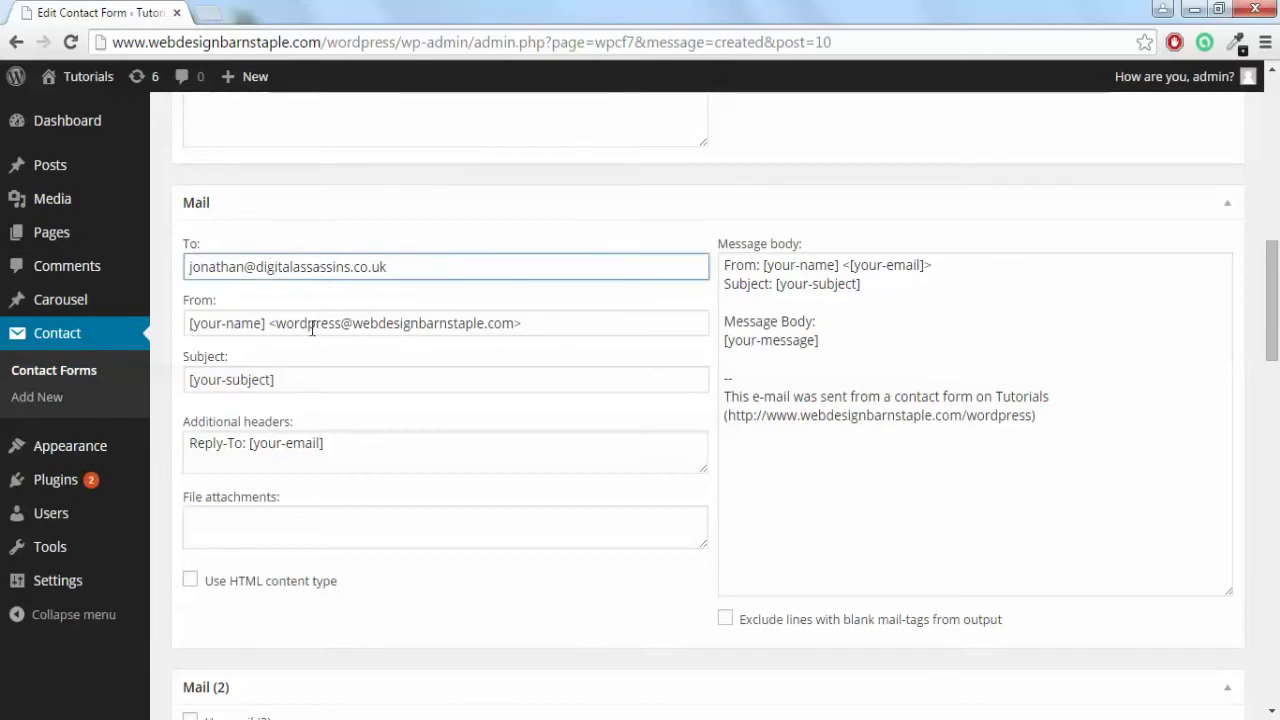
Look over the Messages settings and save the Contact form as is.
{"action": "scroll", "coordinate": [312, 330], "scroll_direction": "down", "scroll_amount": 1}
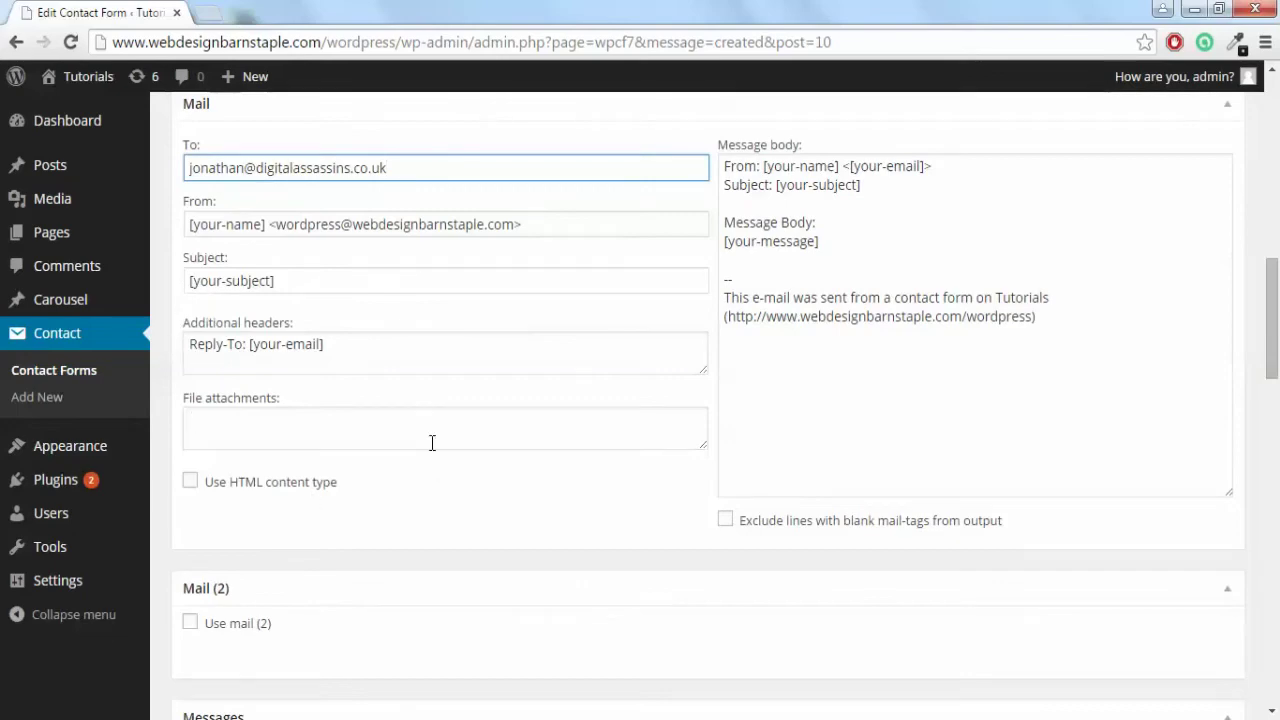
{"action": "scroll", "coordinate": [432, 447], "scroll_direction": "down", "scroll_amount": 5}
{"action": "scroll", "coordinate": [432, 450], "scroll_direction": "down", "scroll_amount": 13}
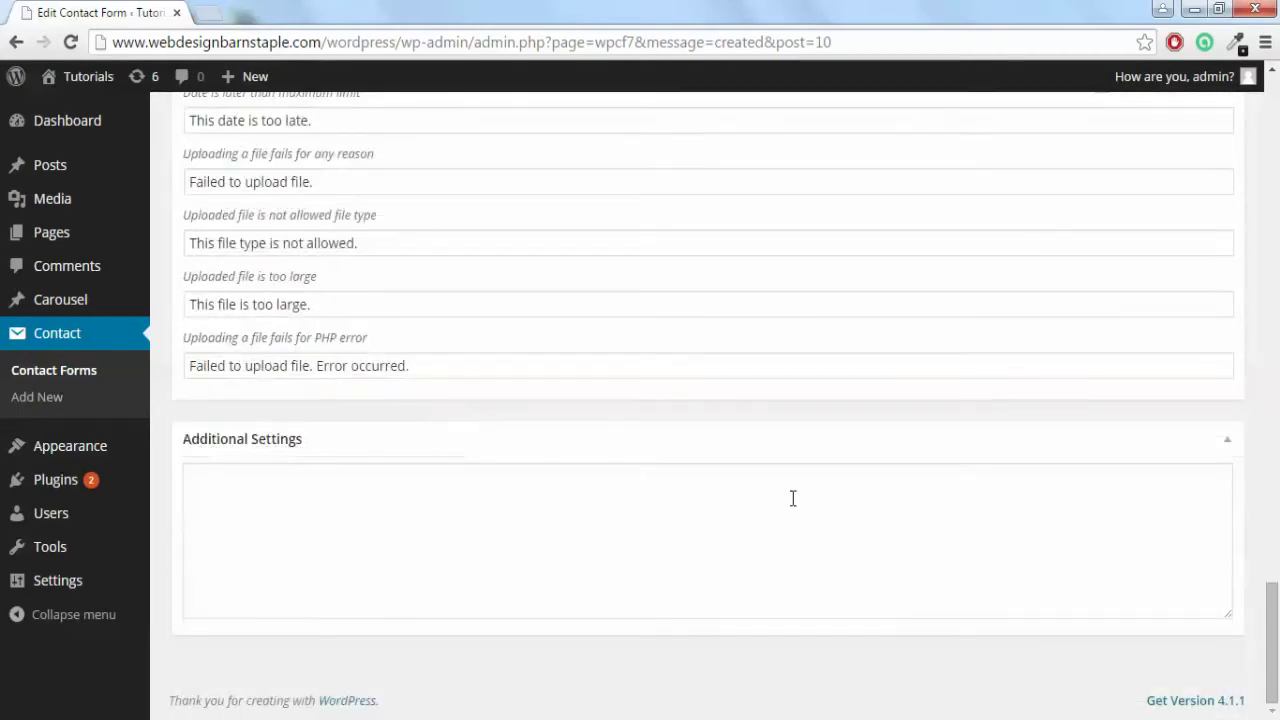
{"action": "scroll", "coordinate": [791, 500], "scroll_direction": "up", "scroll_amount": 15}
{"action": "scroll", "coordinate": [790, 491], "scroll_direction": "up", "scroll_amount": 8}
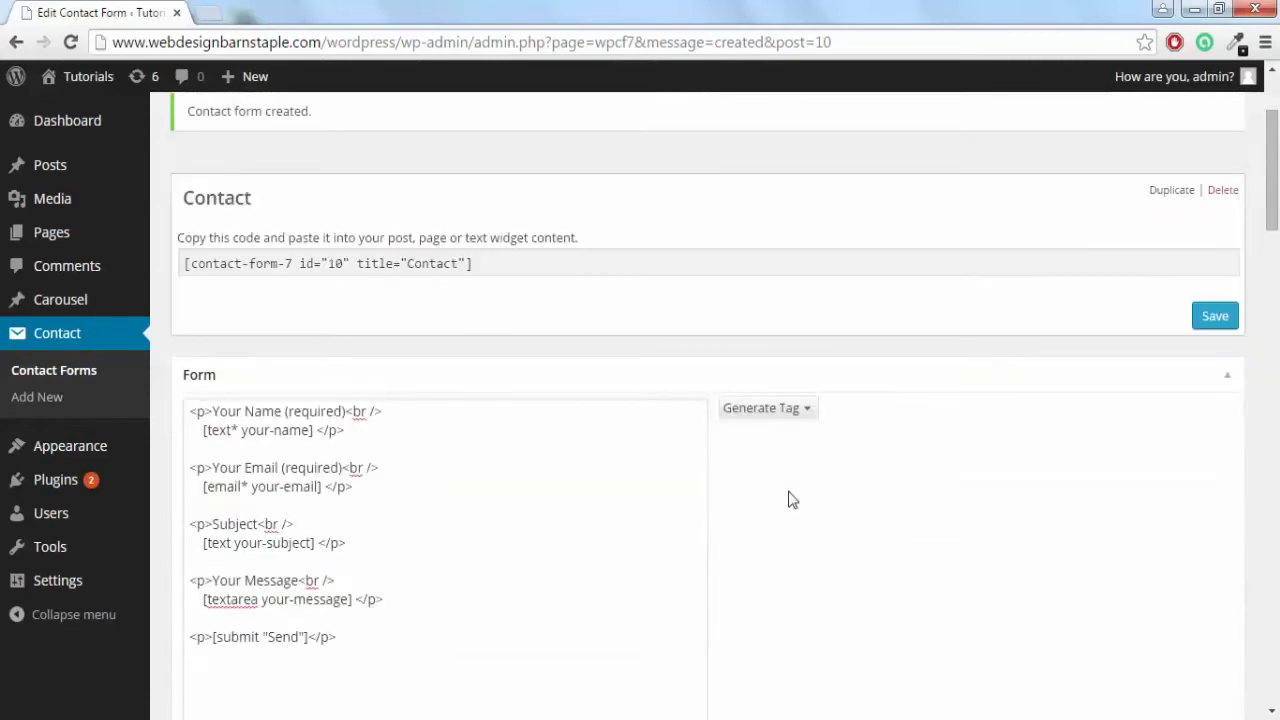
{"action": "left_click", "coordinate": [1222, 415]}
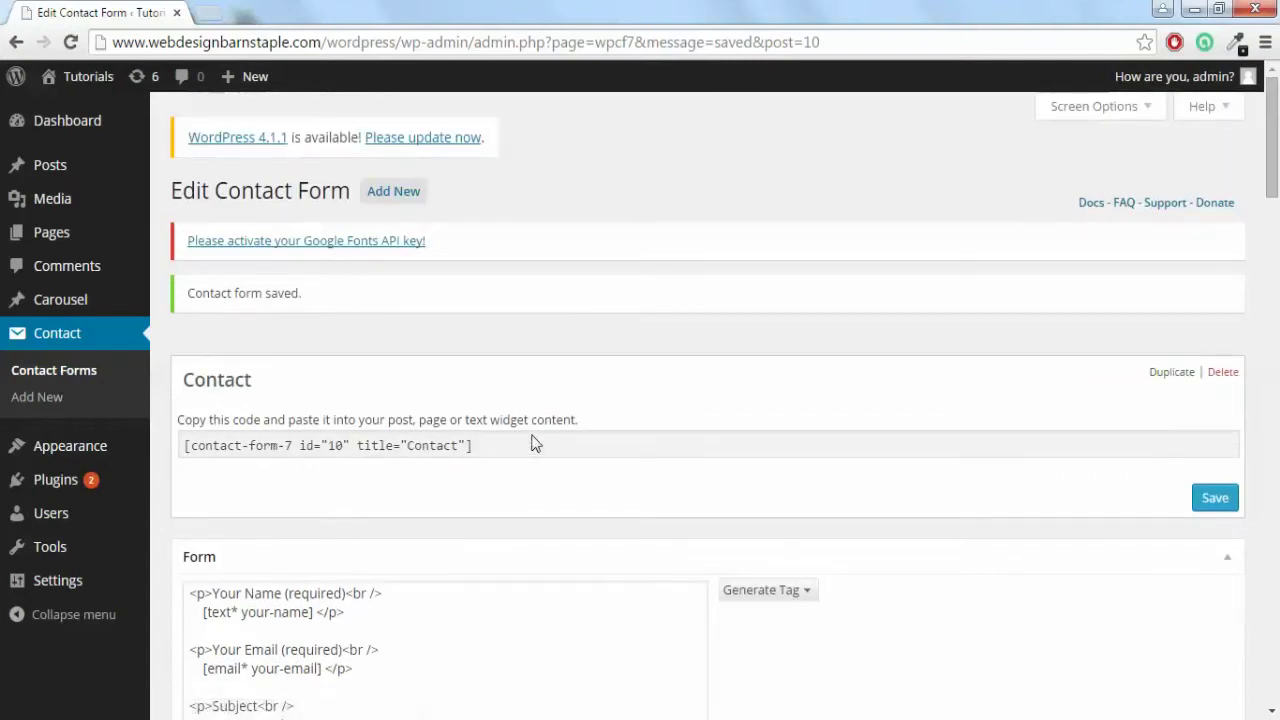
Copy the Contact form shortcode and go to the All Pages list.
{"action": "left_click", "coordinate": [533, 445]}
{"action": "key", "text": "ctrl+c"}
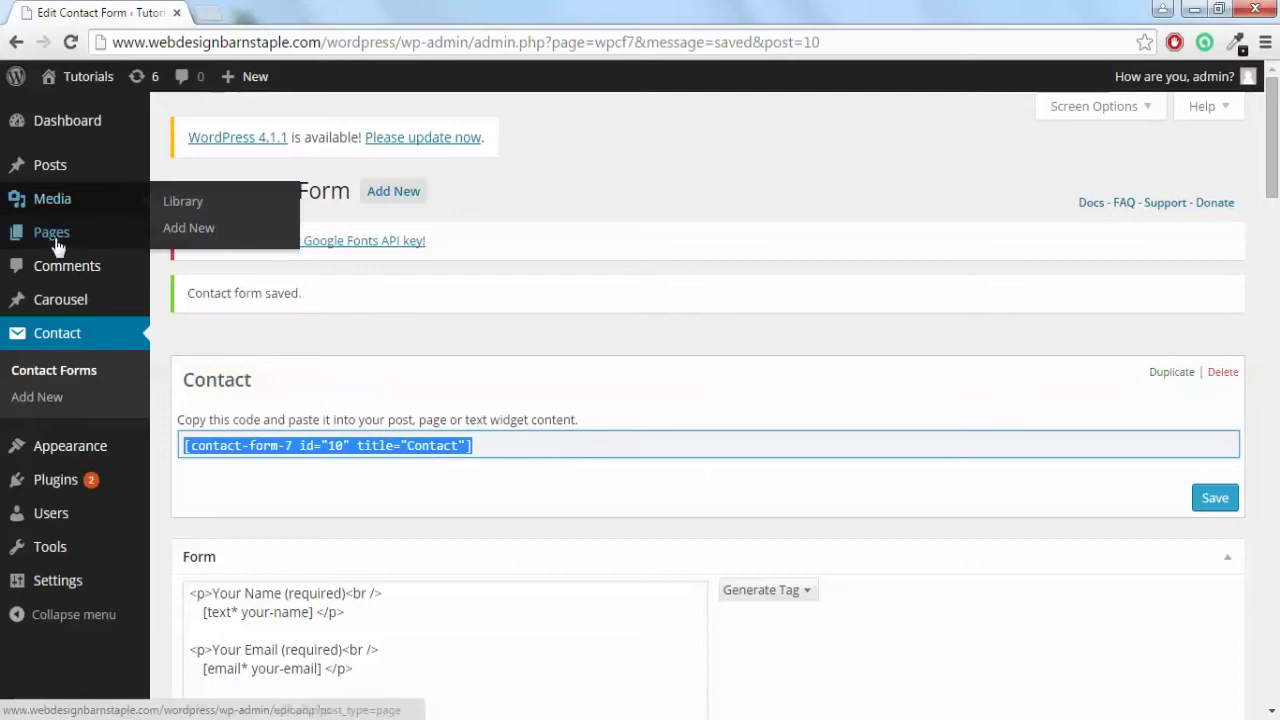
{"action": "left_click", "coordinate": [178, 235]}
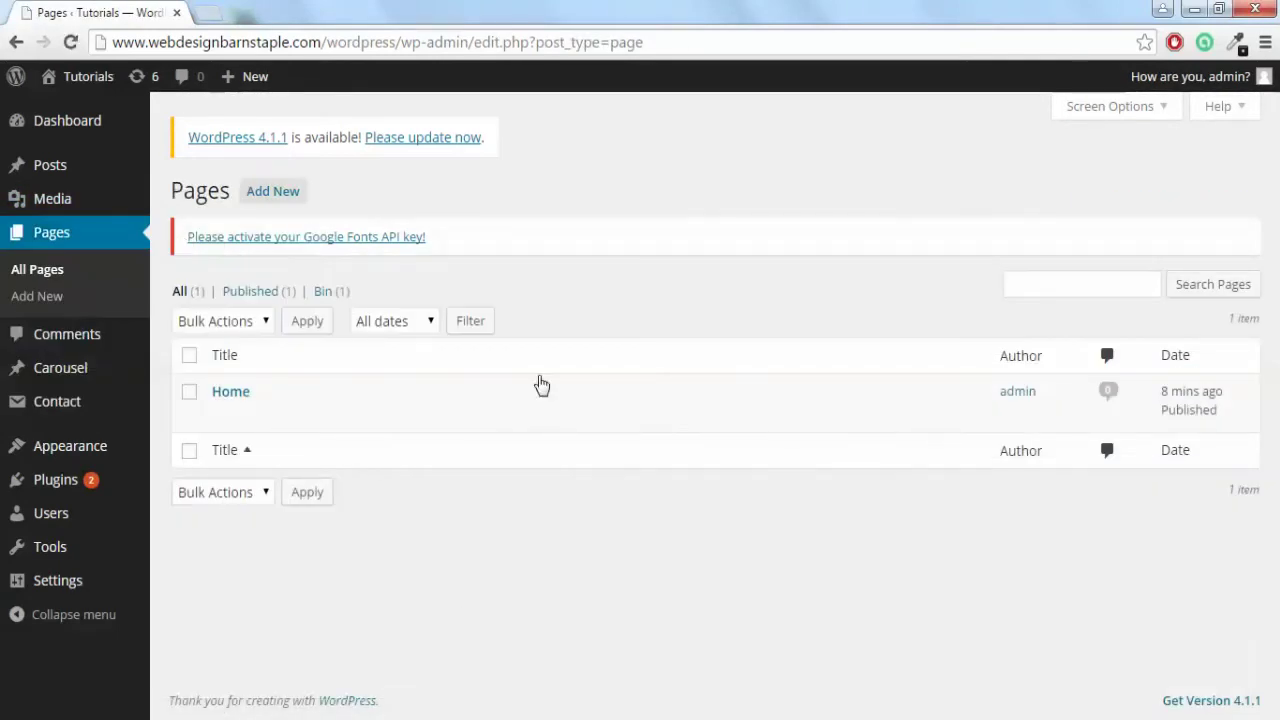
Publish a new 'Contact Us' page containing the pasted form shortcode, centred.
{"action": "left_click", "coordinate": [273, 200]}
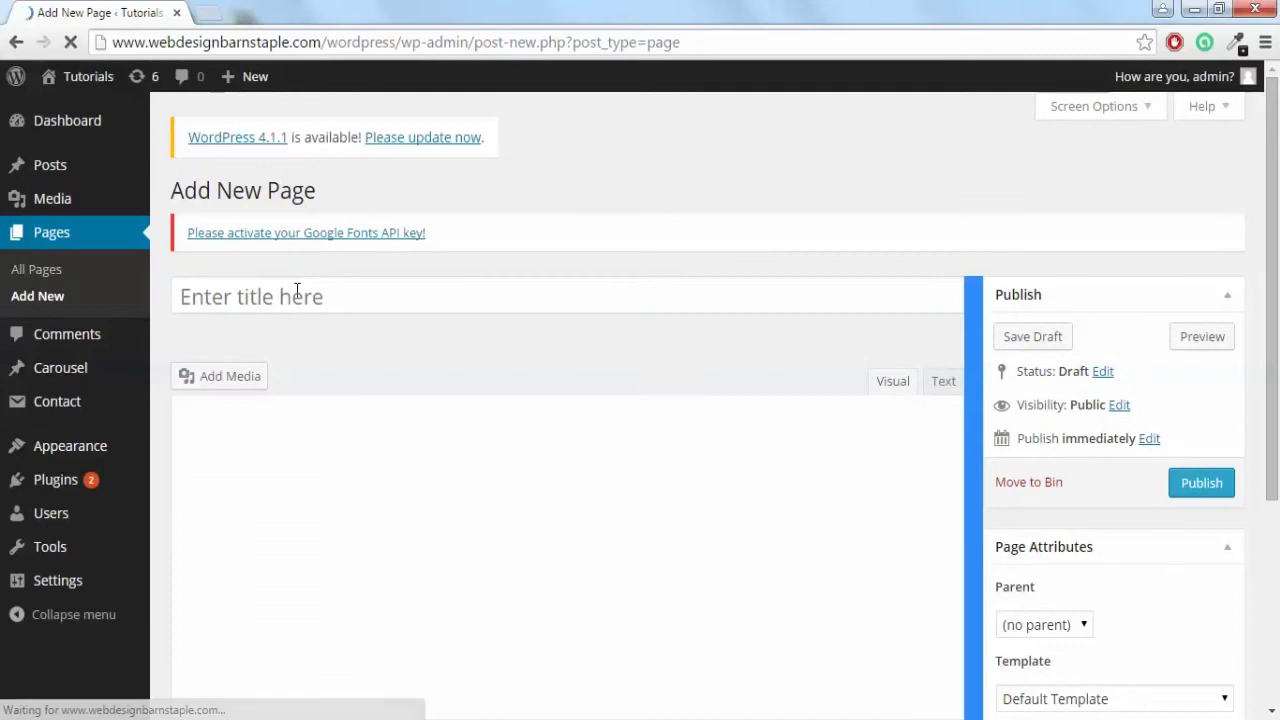
{"action": "type", "text": "Contac"}
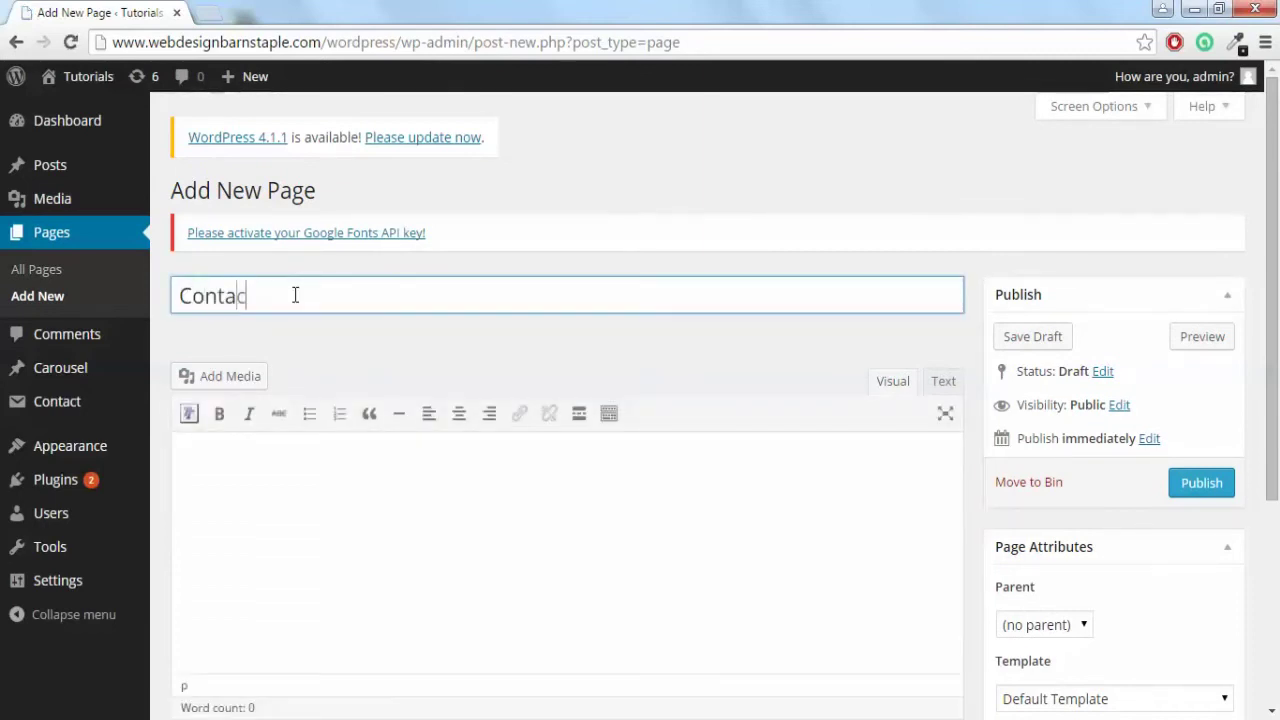
{"action": "type", "text": "t Us"}
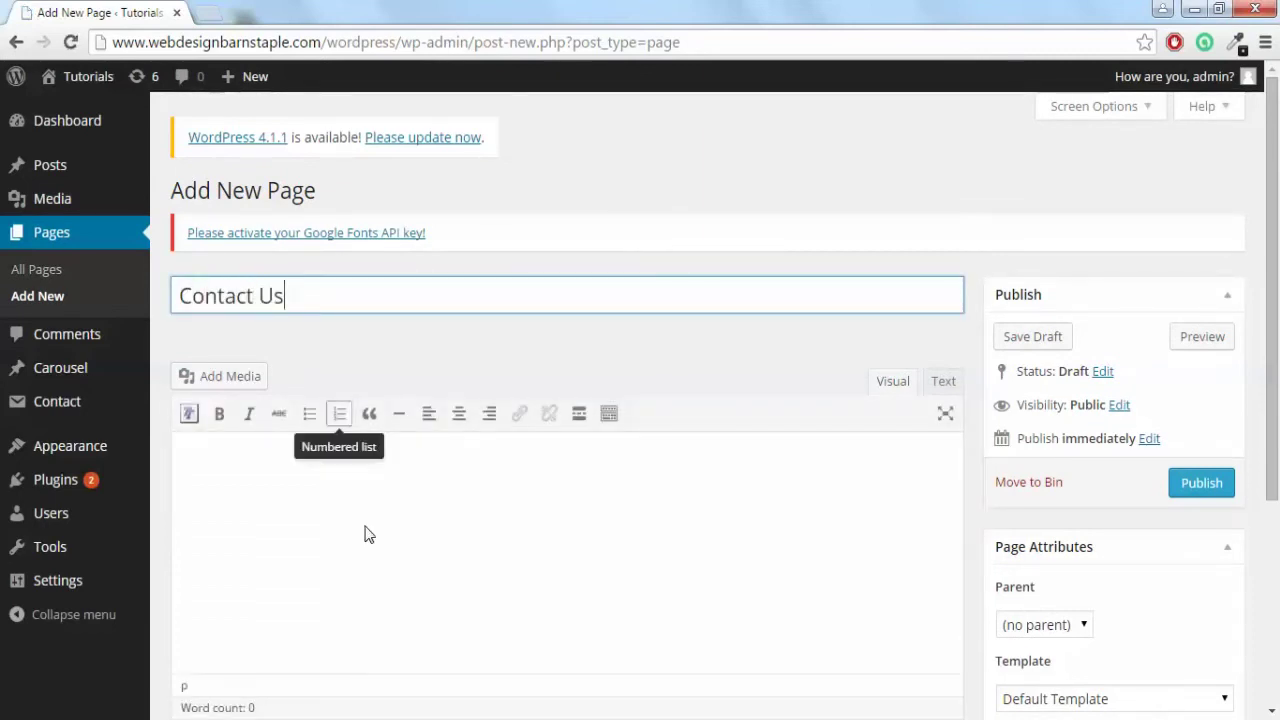
{"action": "left_click", "coordinate": [303, 480]}
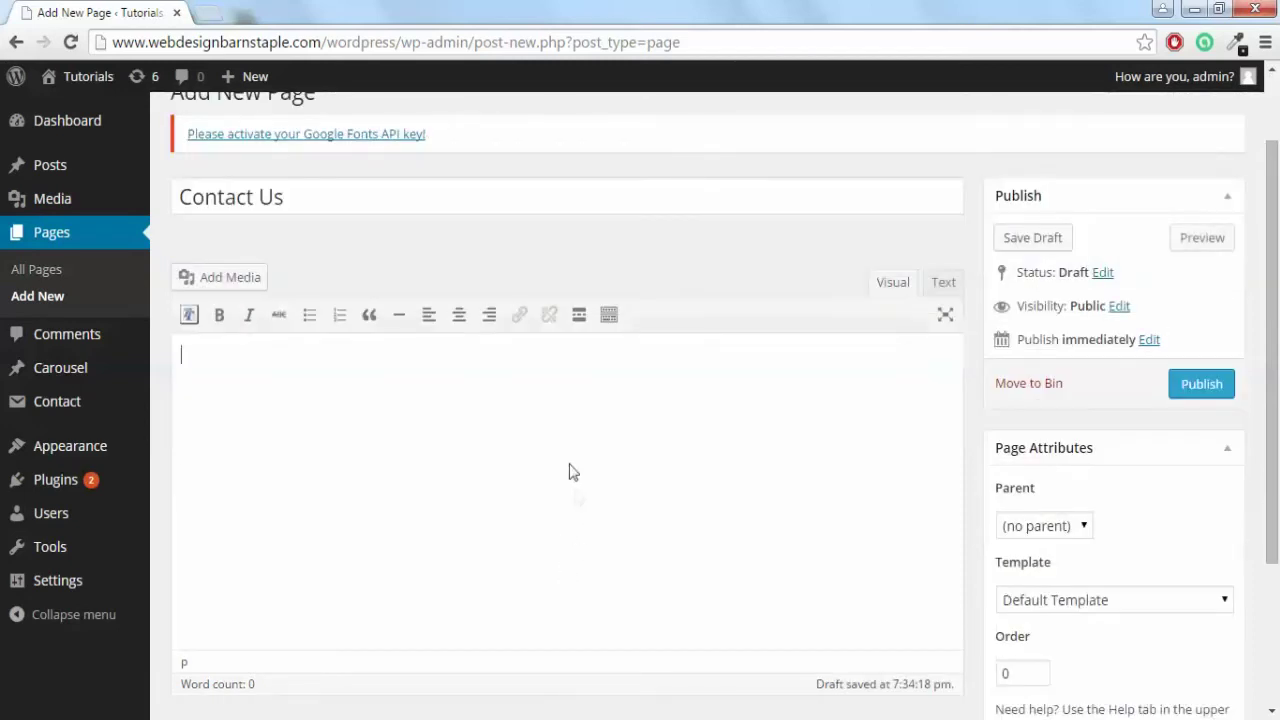
{"action": "key", "text": "ctrl+v"}
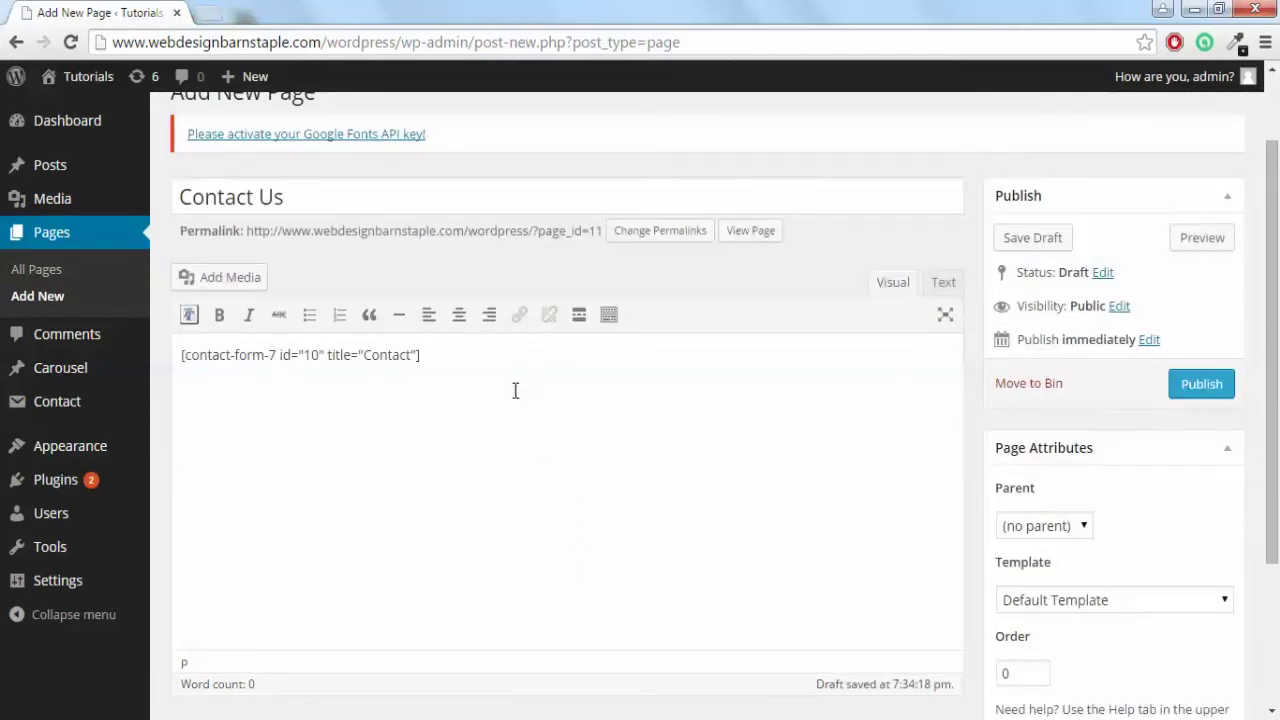
{"action": "key", "text": "ctrl+a"}
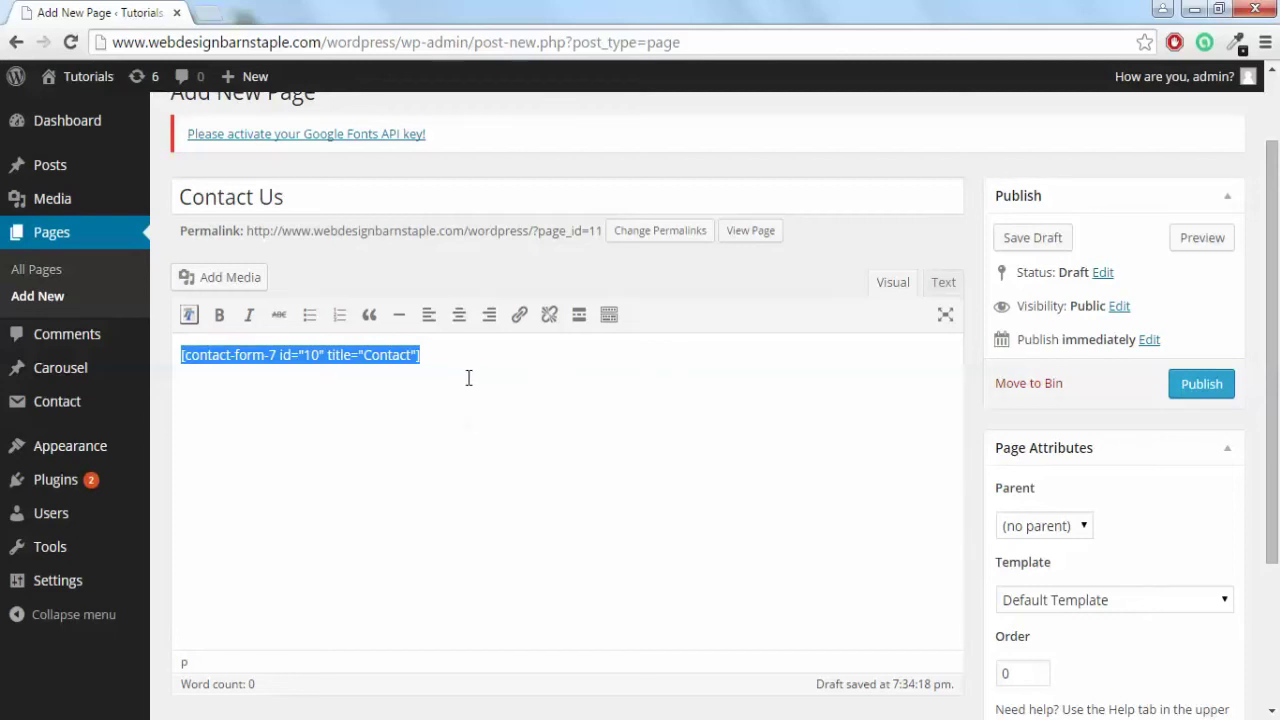
{"action": "left_click", "coordinate": [457, 318]}
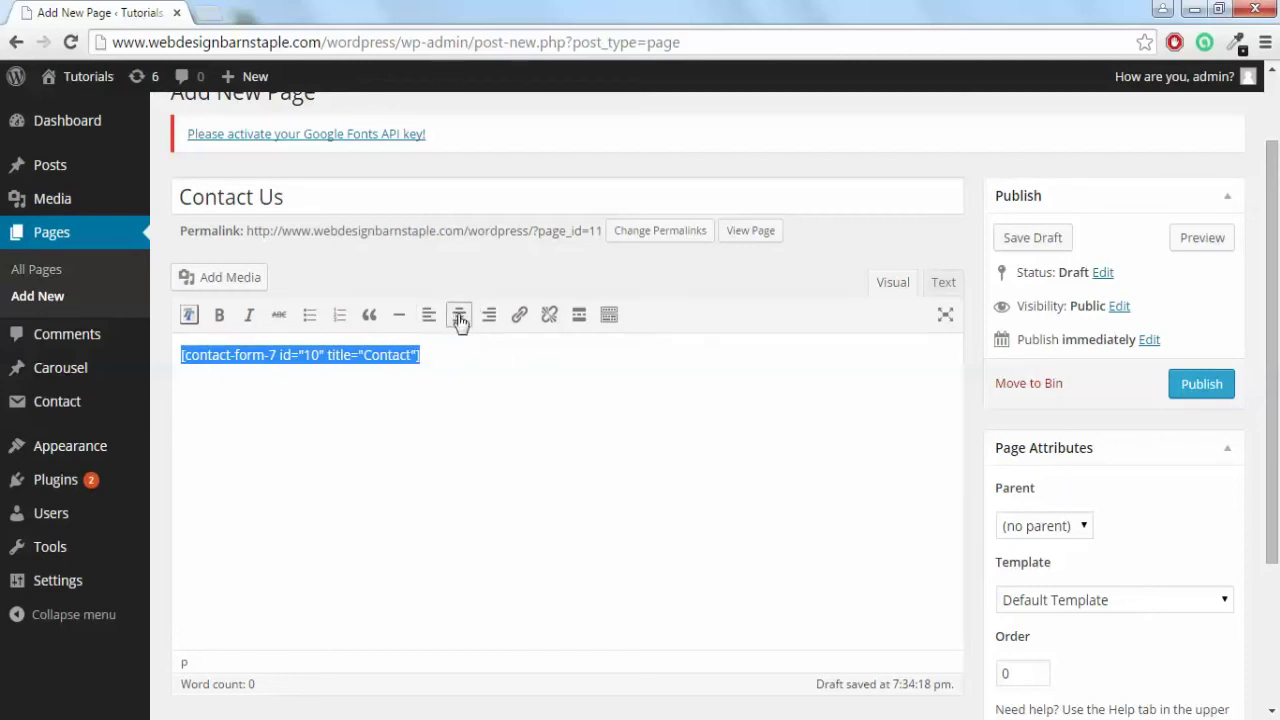
{"action": "left_click", "coordinate": [1205, 388]}
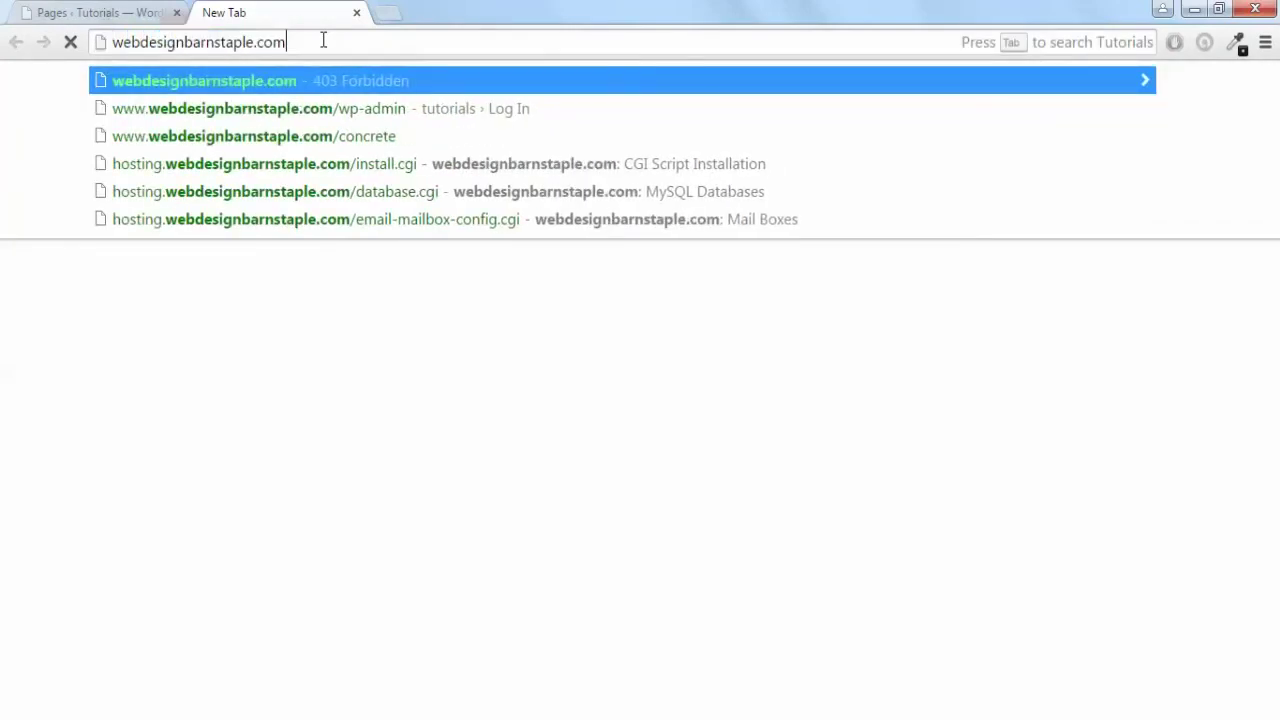
Load webdesignbarnstaple.com/wordpress and open CONTACT US to view the live form.
{"action": "type", "text": "/wordpress"}
{"action": "key", "text": "Return"}
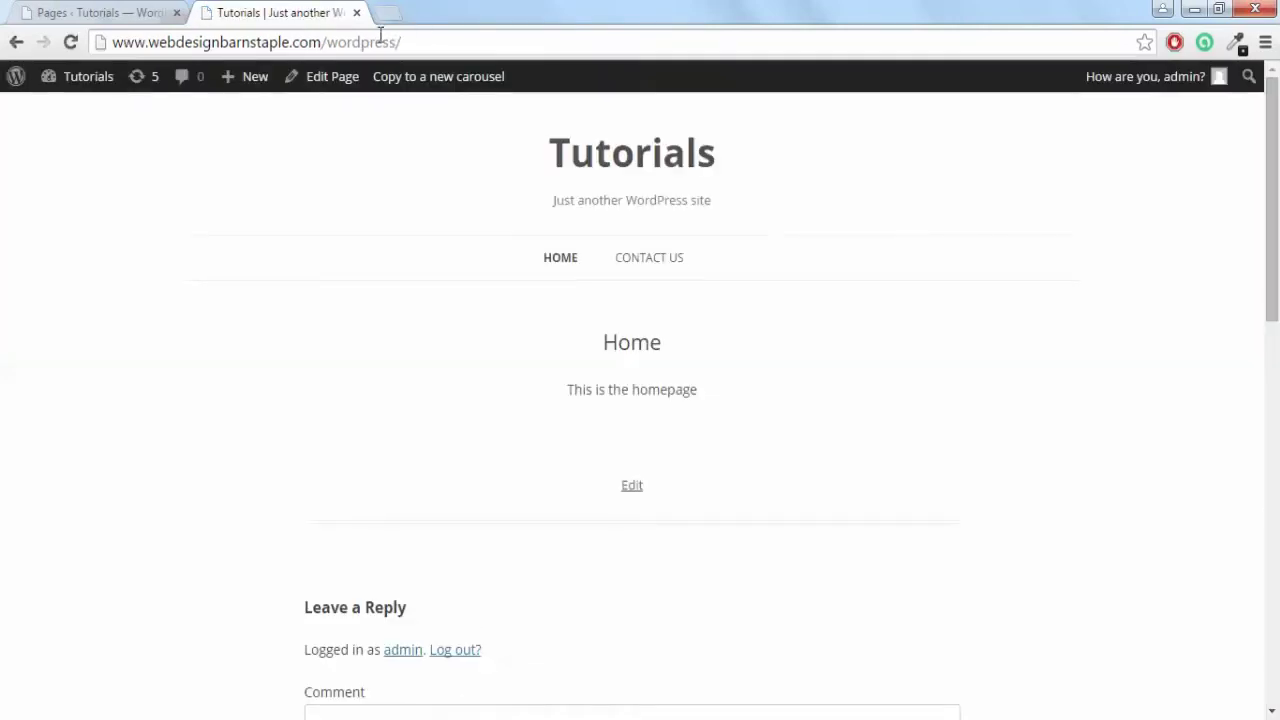
{"action": "left_click", "coordinate": [645, 262]}
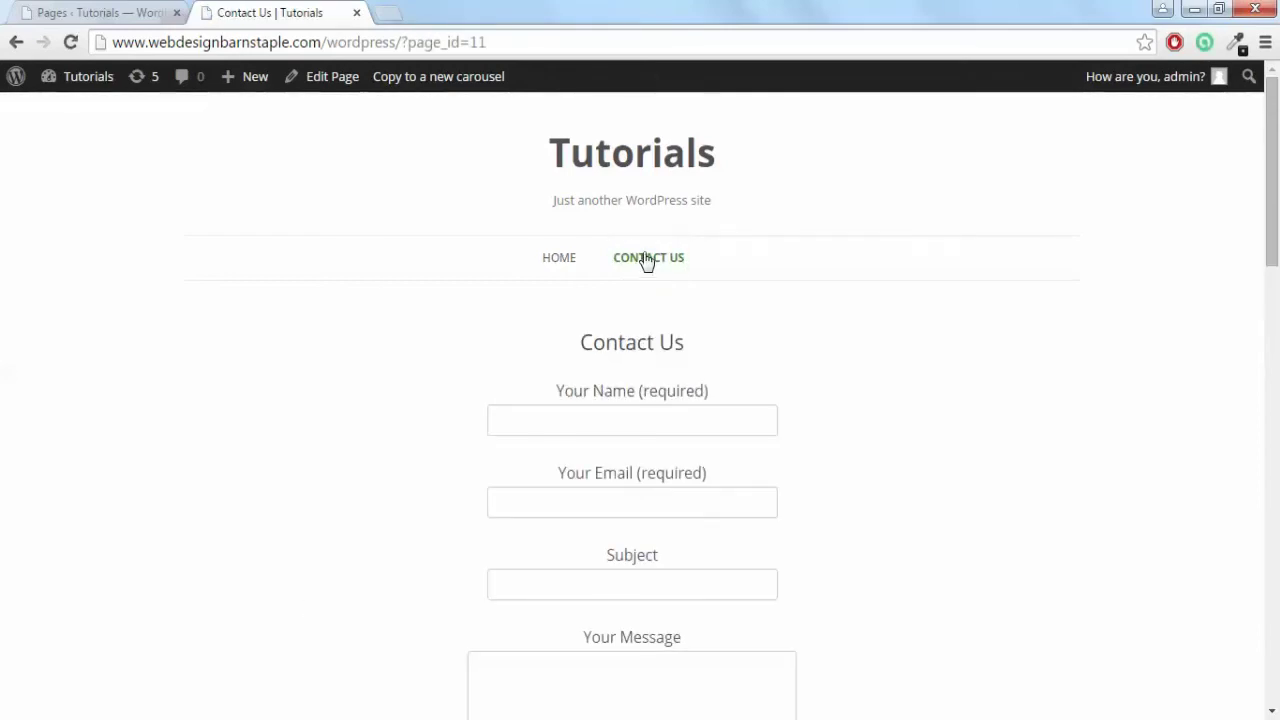
{"action": "scroll", "coordinate": [646, 256], "scroll_direction": "down", "scroll_amount": 3}
{"action": "scroll", "coordinate": [660, 157], "scroll_direction": "up", "scroll_amount": 1}
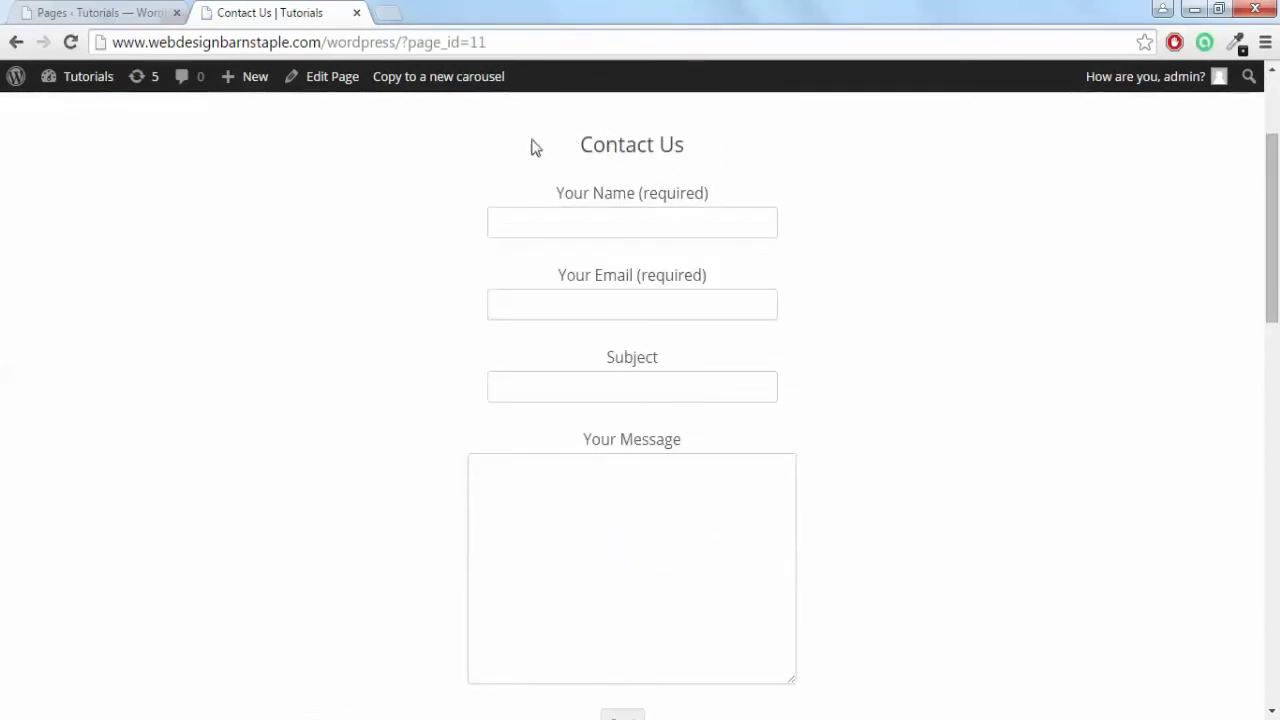
Fill the Contact Us form: name Test, the sender's e-mail, subject Test, message 'This is a test email'.
{"action": "left_click", "coordinate": [616, 225]}
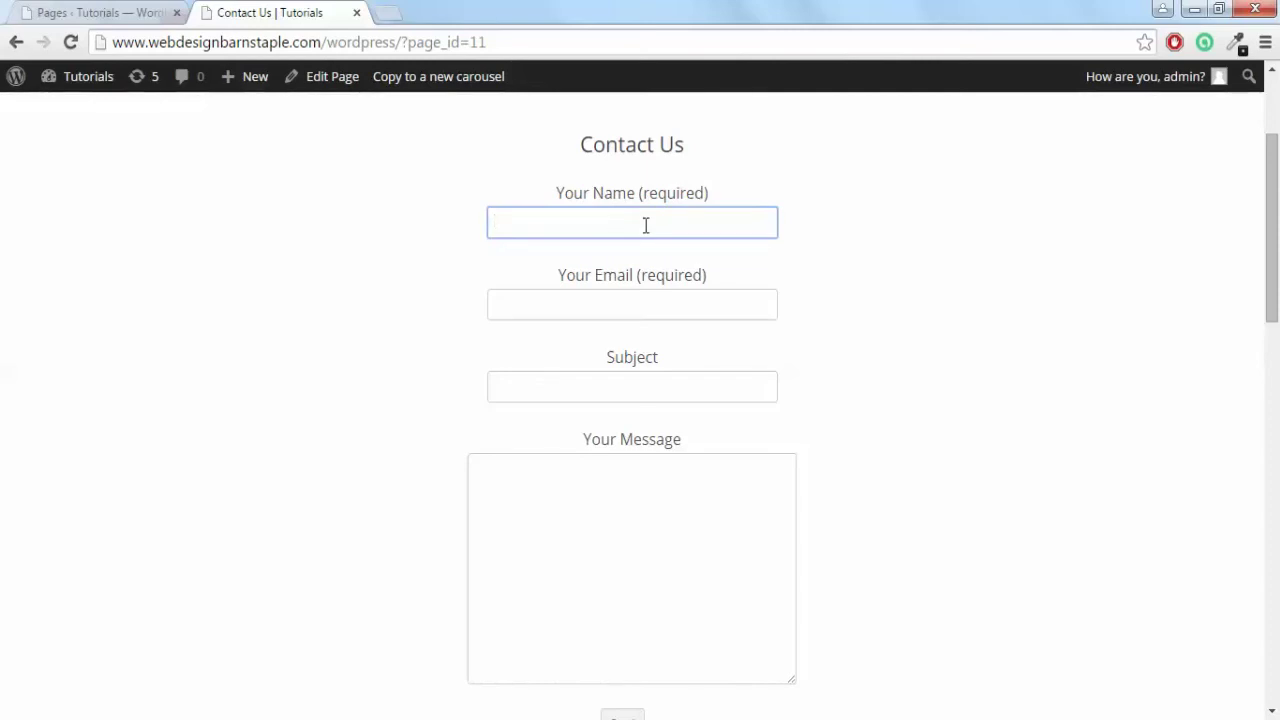
{"action": "type", "text": "Test"}
{"action": "key", "text": "Tab"}
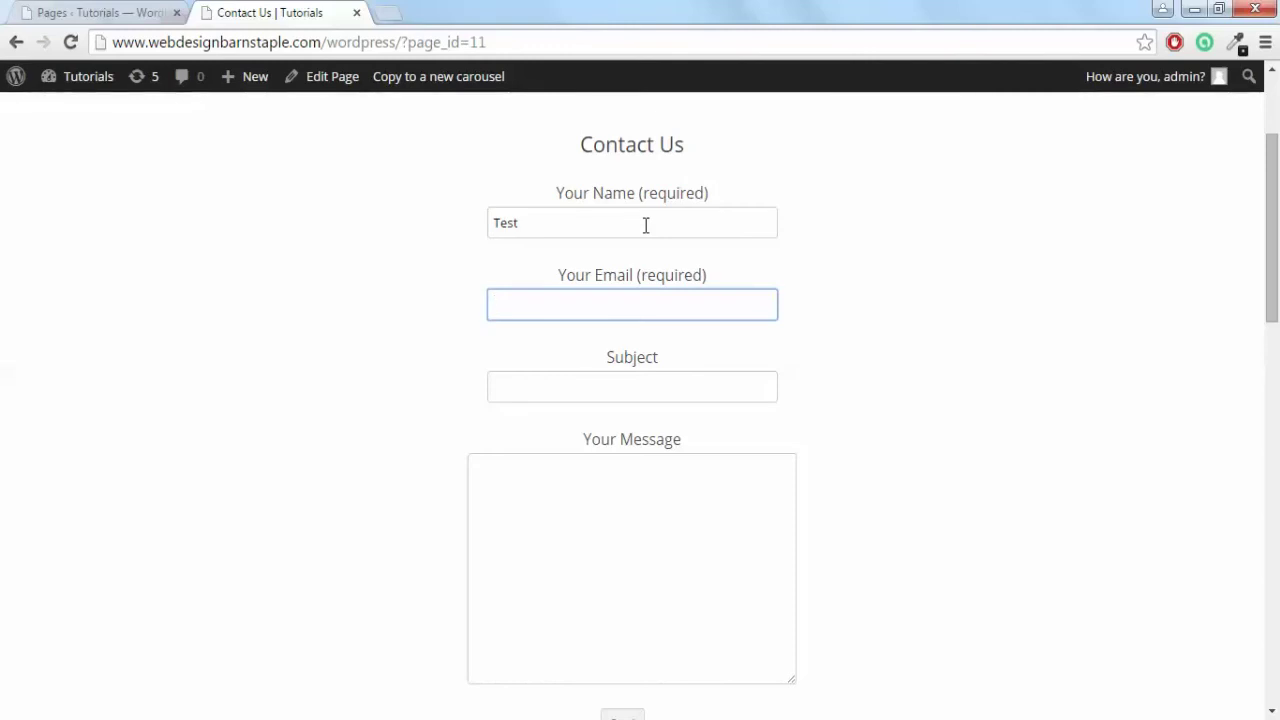
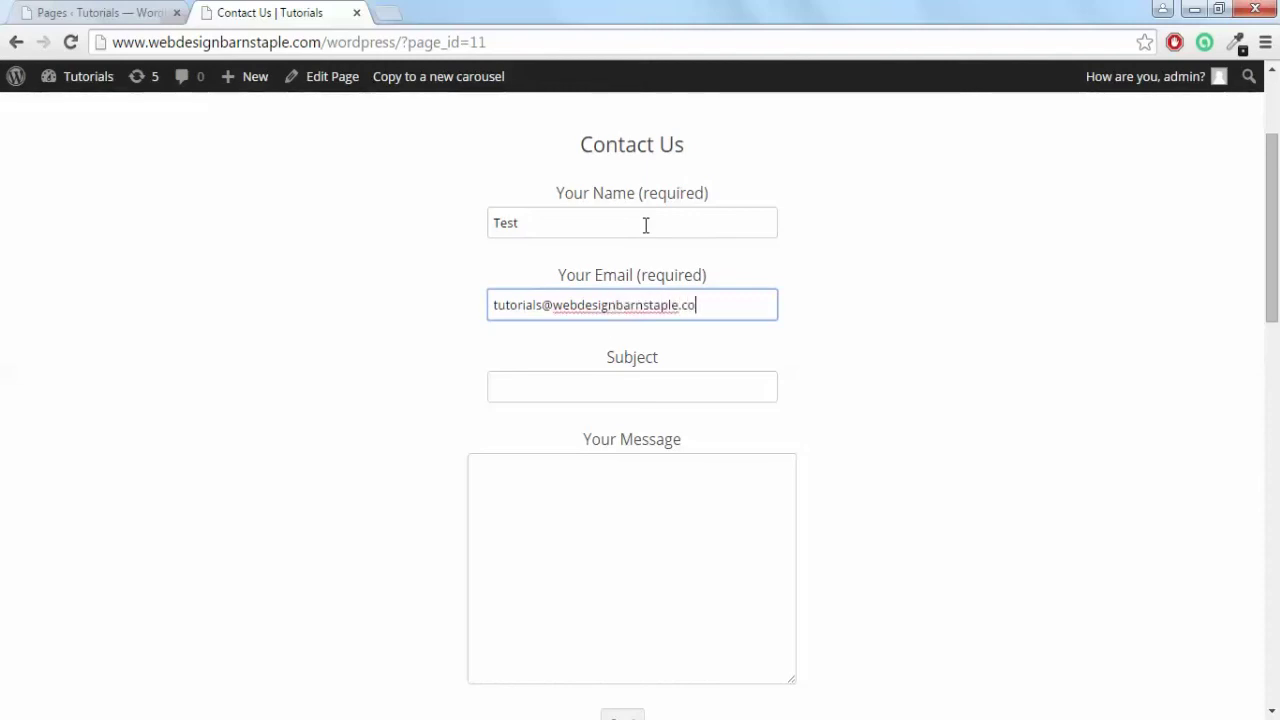
{"action": "key", "text": "Tab"}
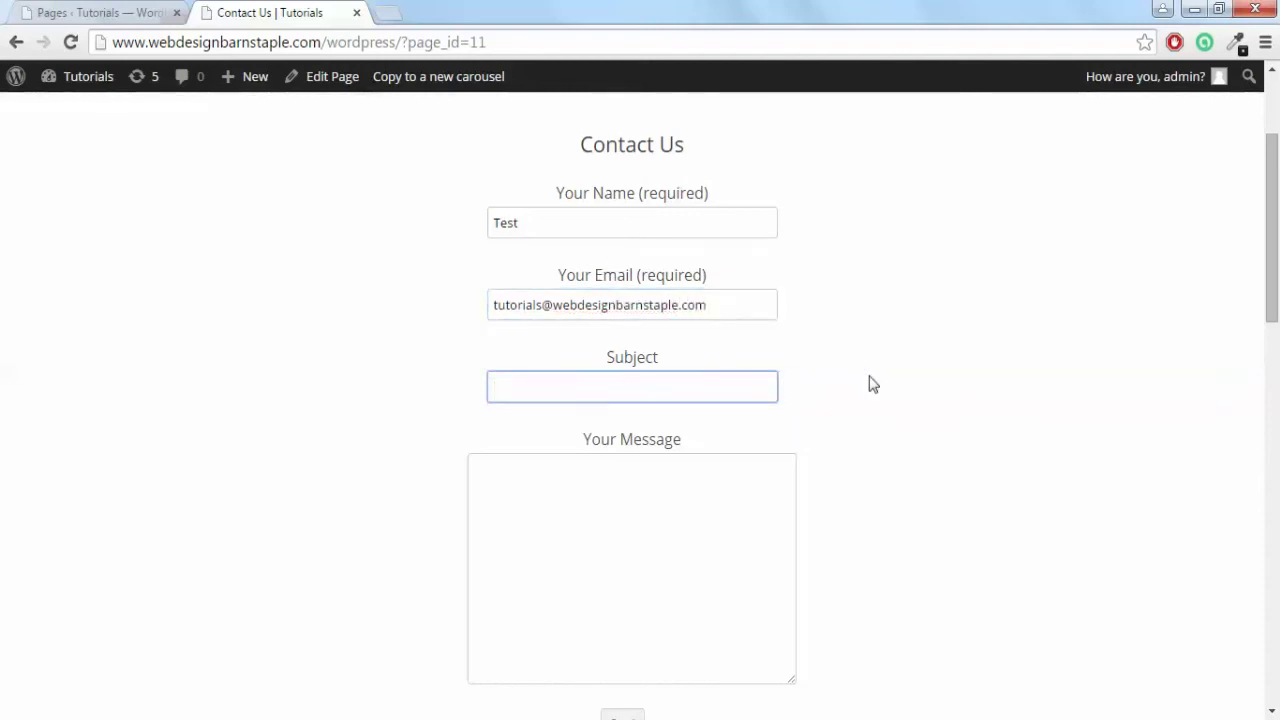
{"action": "type", "text": "q"}
{"action": "key", "text": "BackSpace"}
{"action": "type", "text": "Test"}
{"action": "left_click", "coordinate": [717, 497]}
{"action": "type", "text": "This"}
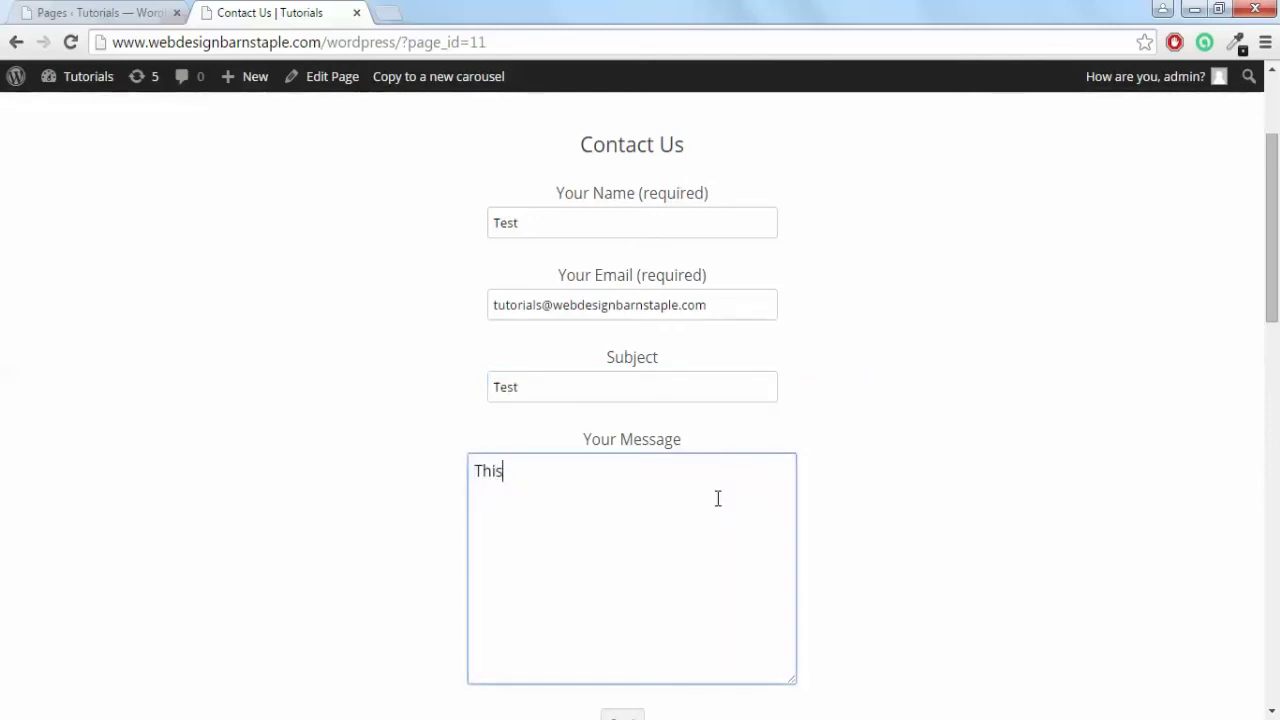
{"action": "type", "text": " is a test email"}
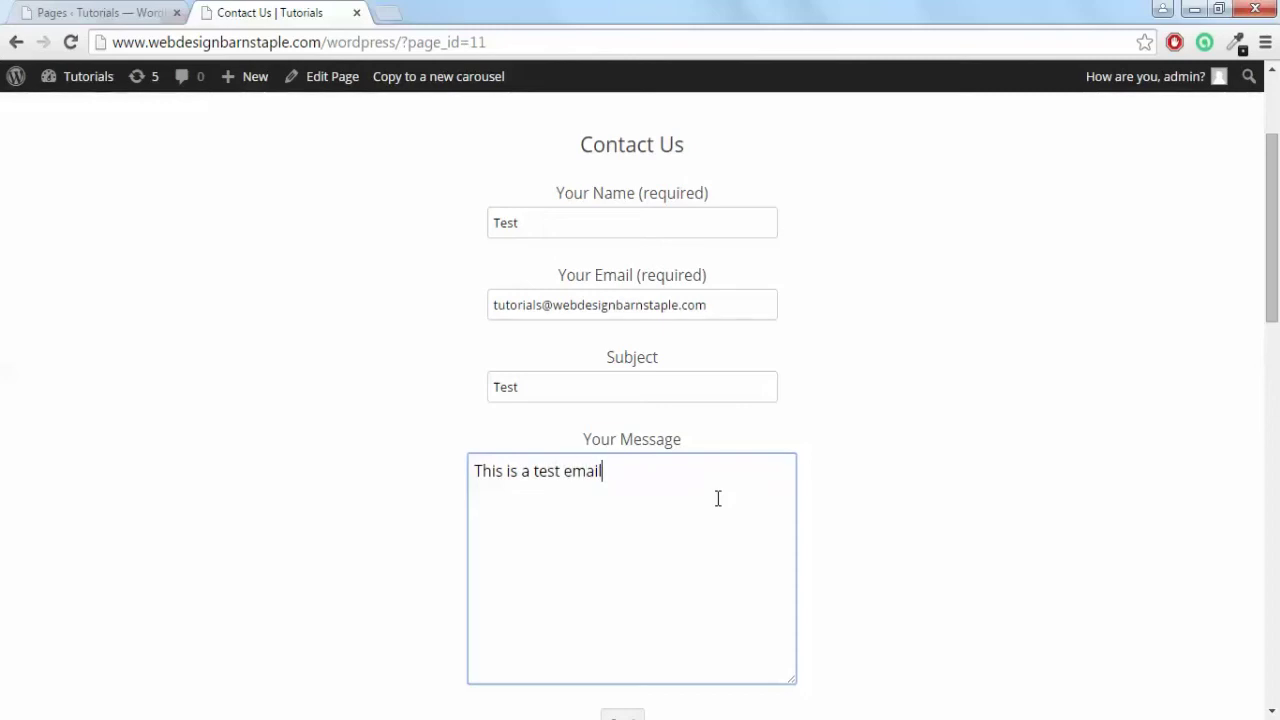
Submit the form and check the success confirmation notice.
{"action": "scroll", "coordinate": [773, 510], "scroll_direction": "down", "scroll_amount": 3}
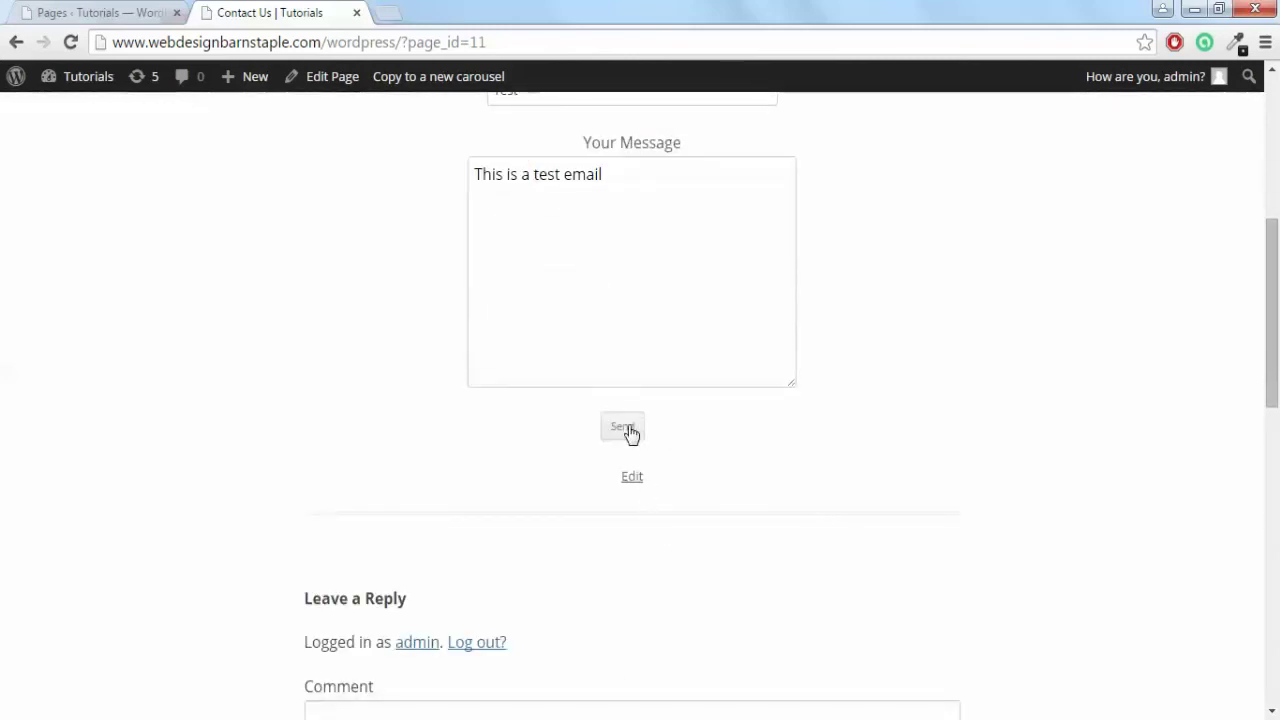
{"action": "left_click", "coordinate": [629, 430]}
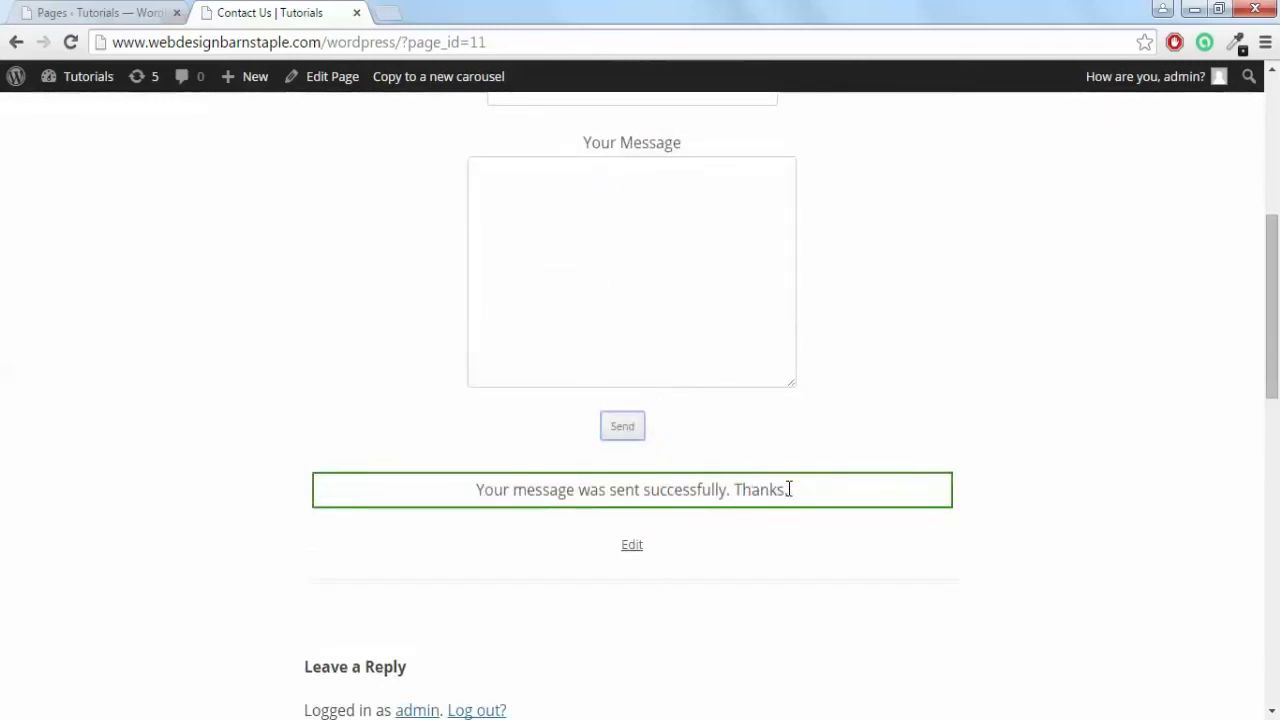
{"action": "left_click_drag", "start_coordinate": [788, 489], "coordinate": [383, 489]}
{"action": "left_click", "coordinate": [663, 491]}
{"action": "scroll", "coordinate": [720, 516], "scroll_direction": "up", "scroll_amount": 1}
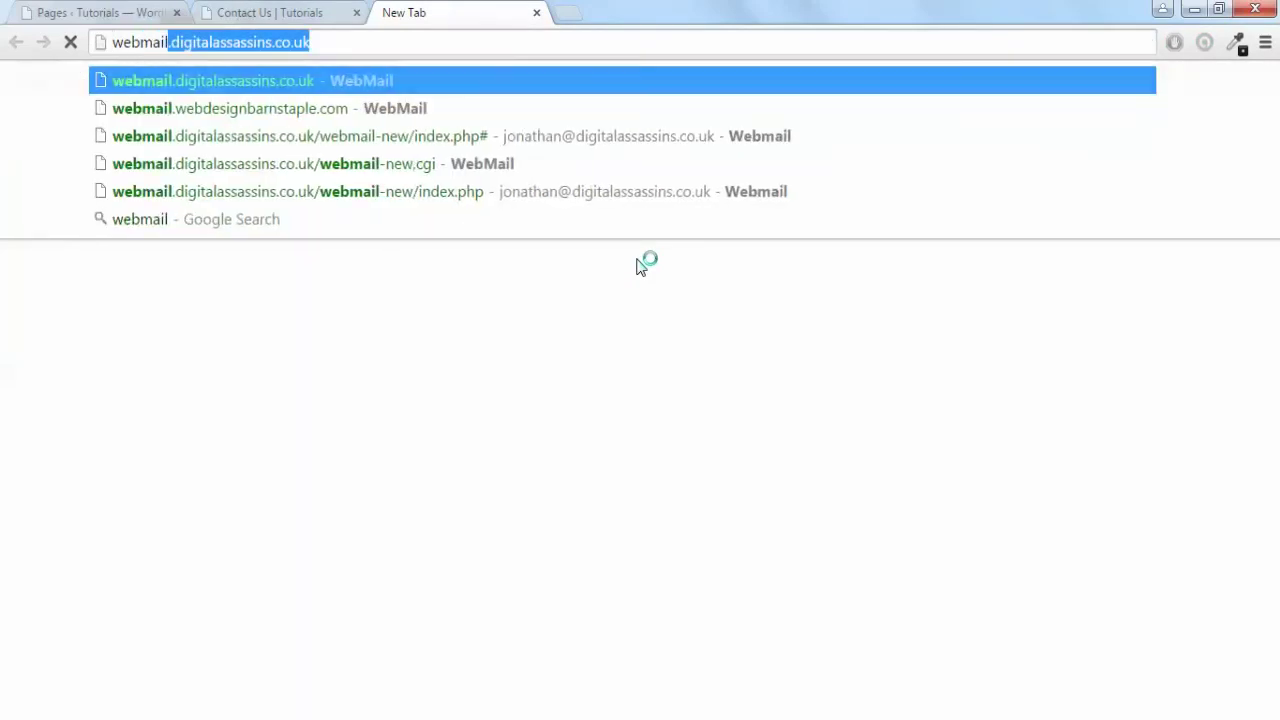
Load the webmail site and log in so the inbox with the Test message appears.
{"action": "key", "text": "Return"}
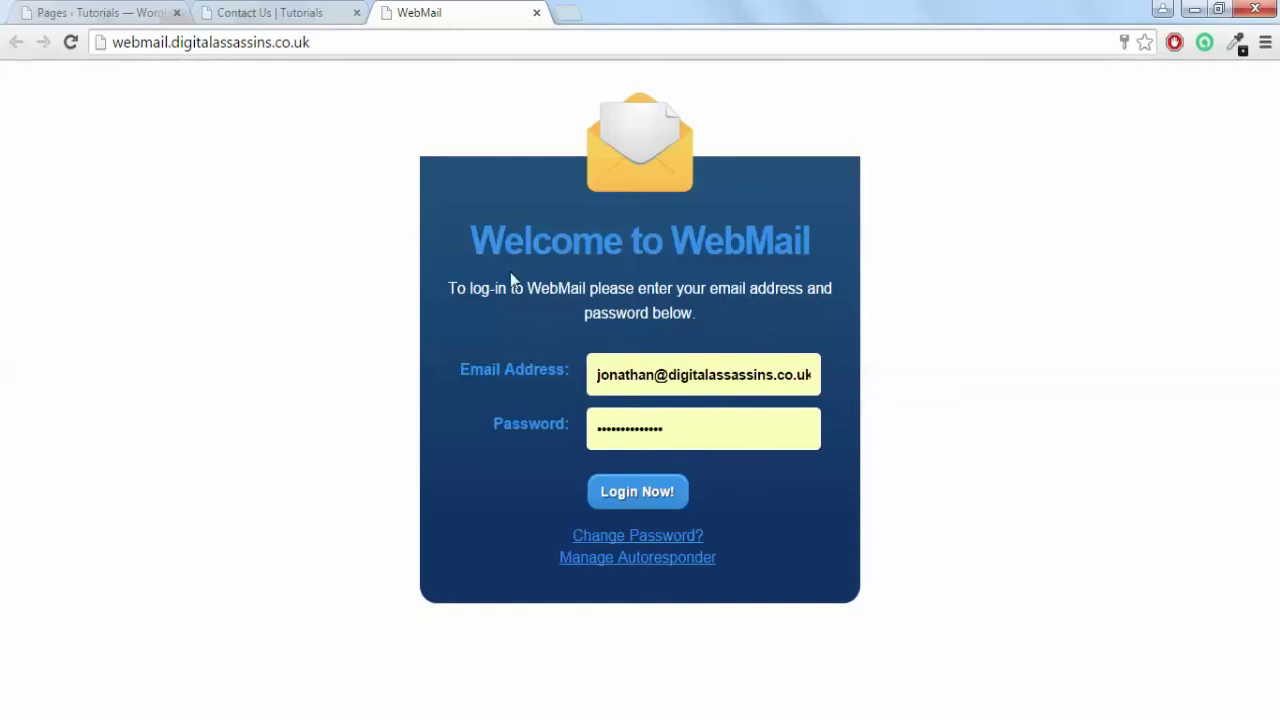
{"action": "left_click", "coordinate": [648, 500]}
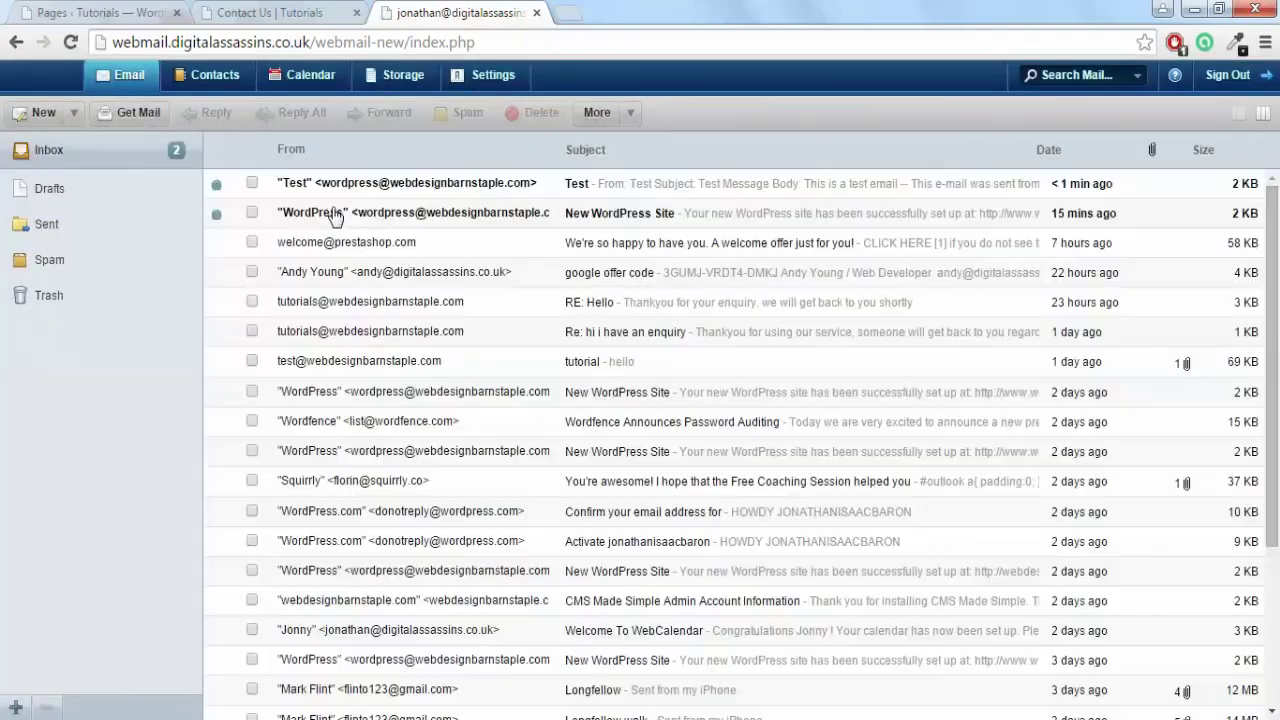
Open the Test message from the contact form to read 'This is a test email'.
{"action": "double_click", "coordinate": [350, 190]}
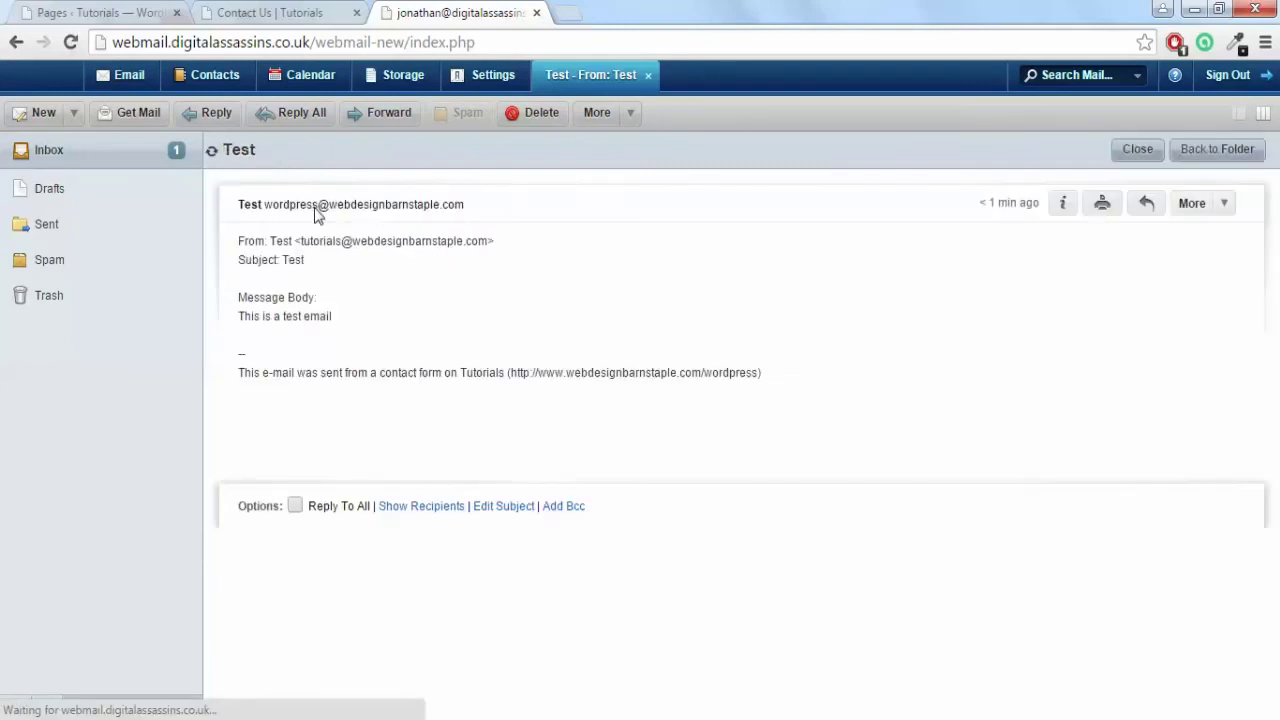